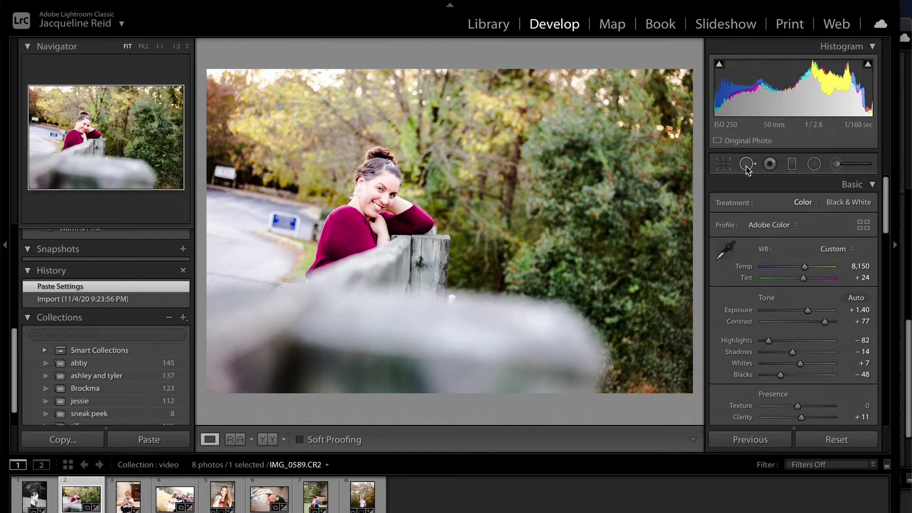
# Step: Heal away the blue sign beside the road using Spot Removal at size 76, sampling from the clean pavement left of it
pyautogui.click(747, 165)
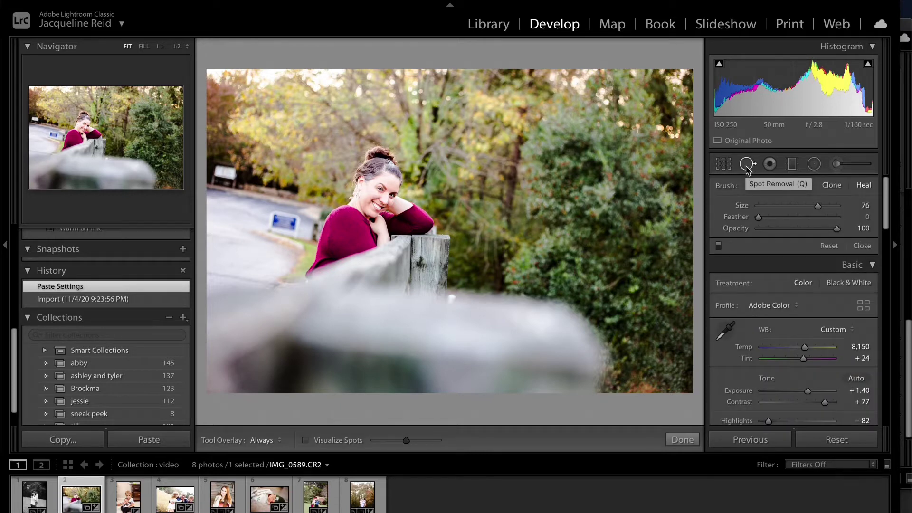
pyautogui.moveTo(817, 208)
pyautogui.mouseDown()
pyautogui.moveTo(800, 211)
pyautogui.moveTo(835, 215)
pyautogui.moveTo(822, 213)
pyautogui.mouseUp()
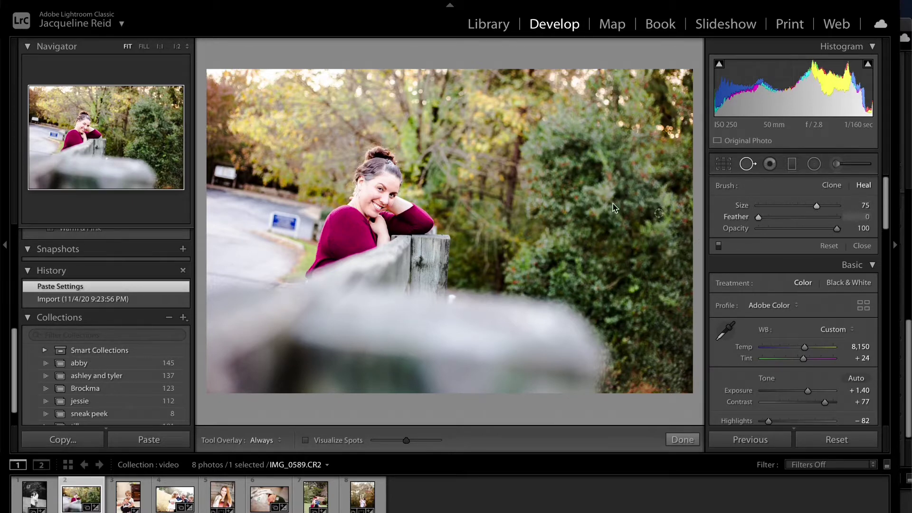
pyautogui.scroll(3, 603, 197)
pyautogui.scroll(4, 603, 197)
pyautogui.scroll(-6, 603, 197)
pyautogui.scroll(-1, 603, 197)
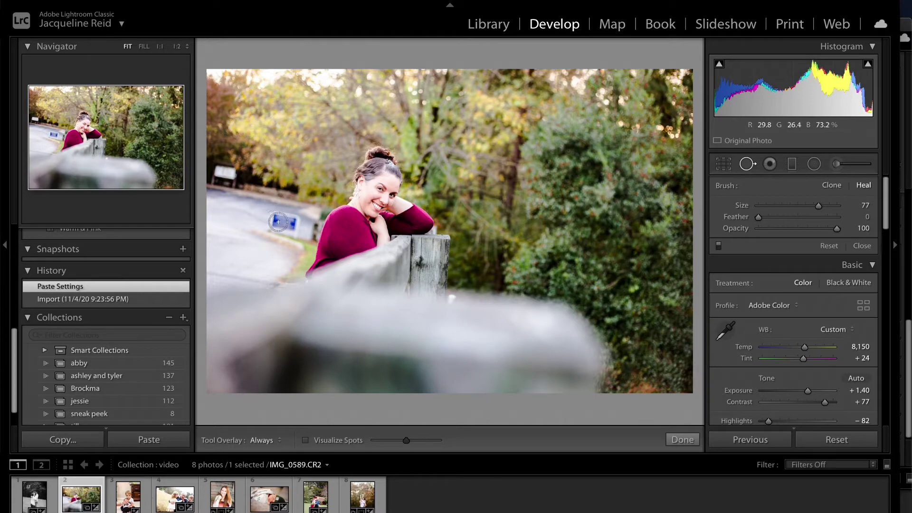
pyautogui.scroll(-1, 278, 226)
pyautogui.moveTo(277, 226)
pyautogui.mouseDown()
pyautogui.moveTo(266, 214)
pyautogui.moveTo(298, 220)
pyautogui.moveTo(293, 234)
pyautogui.moveTo(271, 218)
pyautogui.moveTo(290, 224)
pyautogui.moveTo(276, 227)
pyautogui.mouseUp()
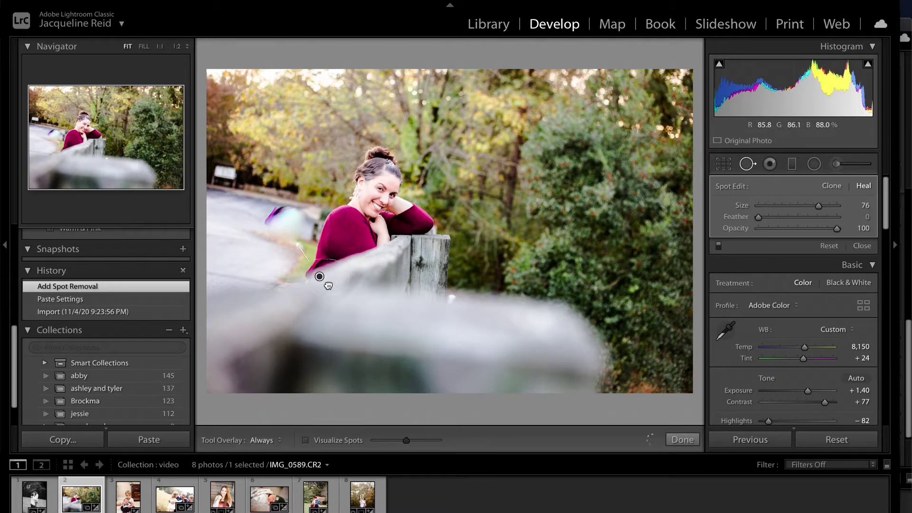
pyautogui.moveTo(252, 267); pyautogui.dragTo(241, 226)
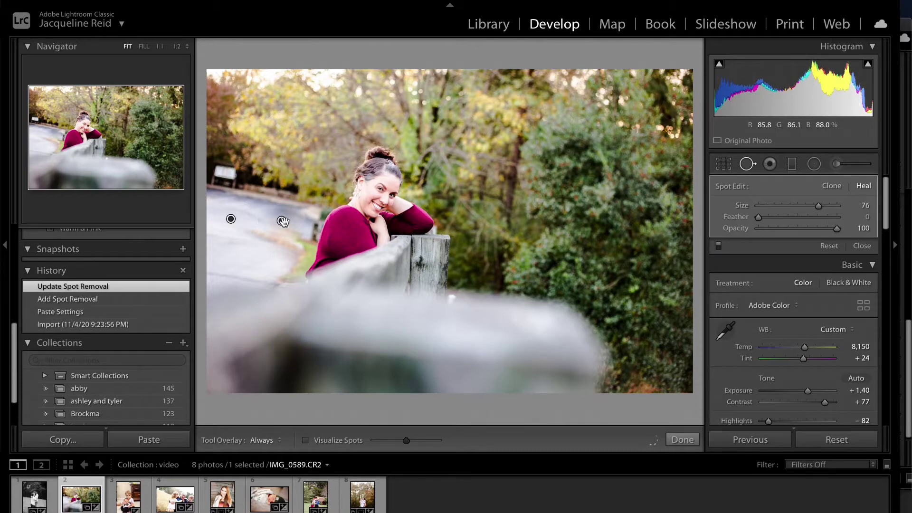
pyautogui.click(680, 441)
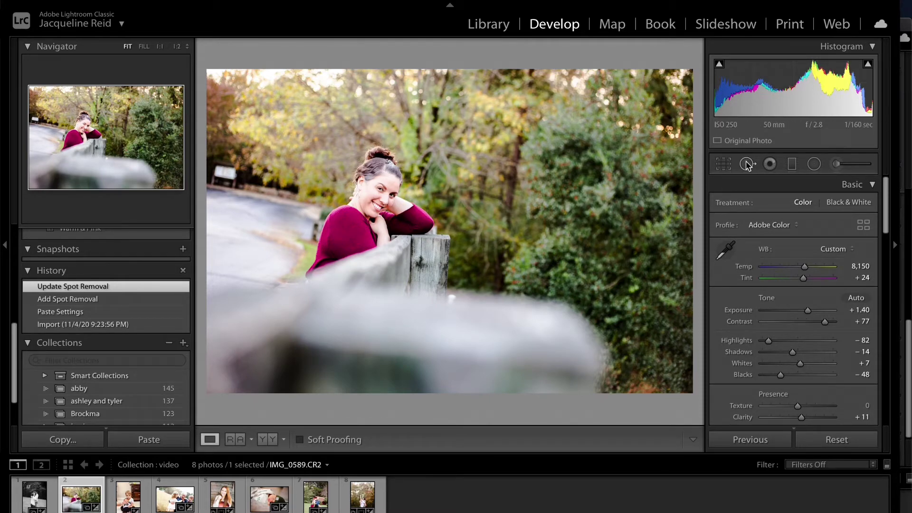
# Step: Heal away the white sign at the road's far edge using the dark foliage just above it, and compare before and after
pyautogui.click(747, 165)
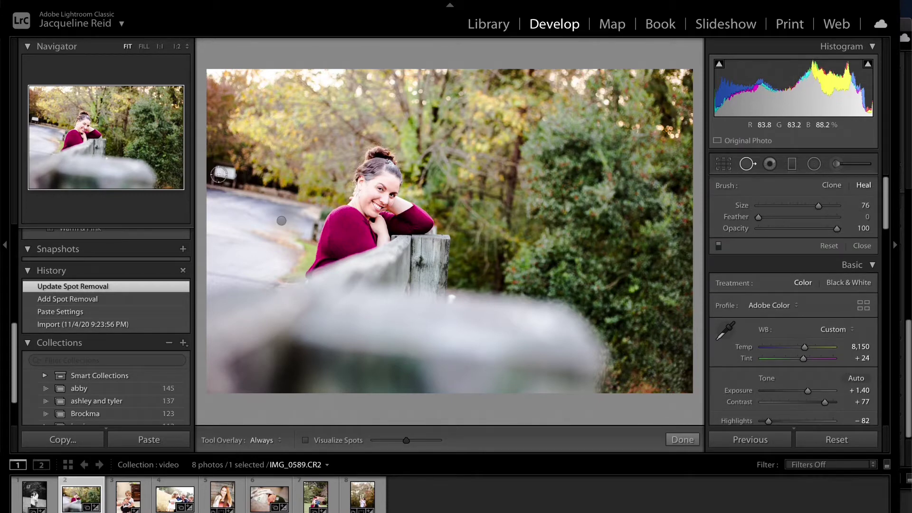
pyautogui.moveTo(218, 174); pyautogui.dragTo(230, 174)
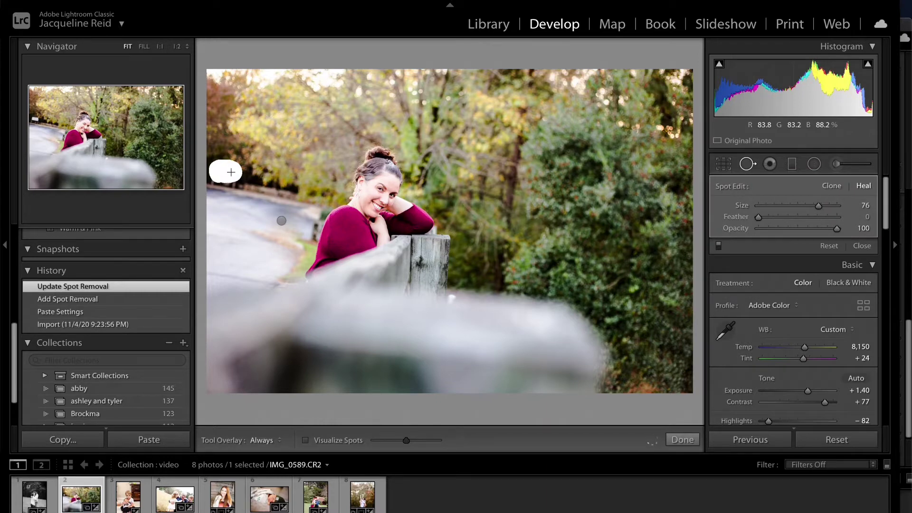
pyautogui.click(391, 173)
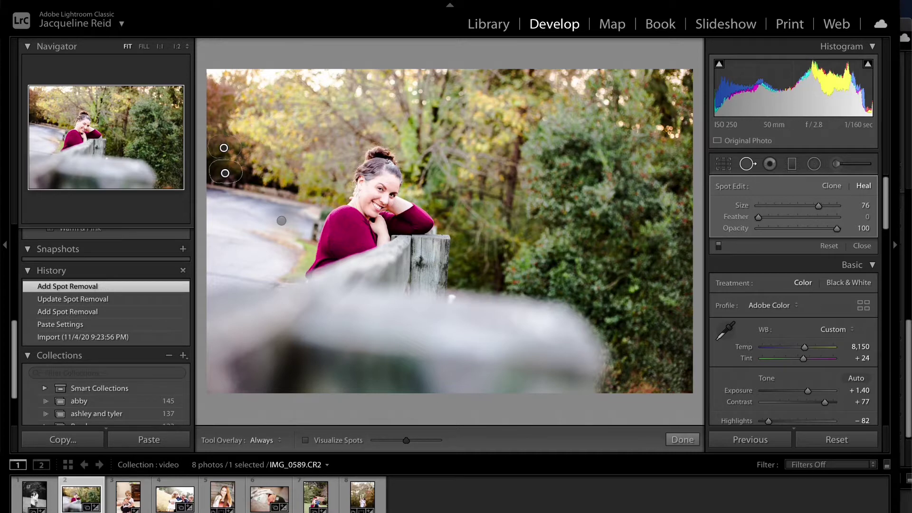
pyautogui.moveTo(219, 151); pyautogui.dragTo(220, 150)
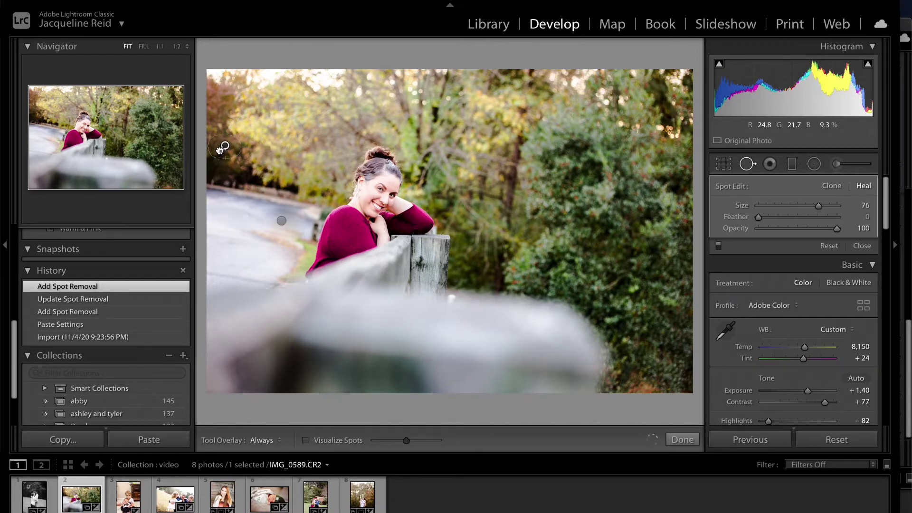
pyautogui.click(683, 440)
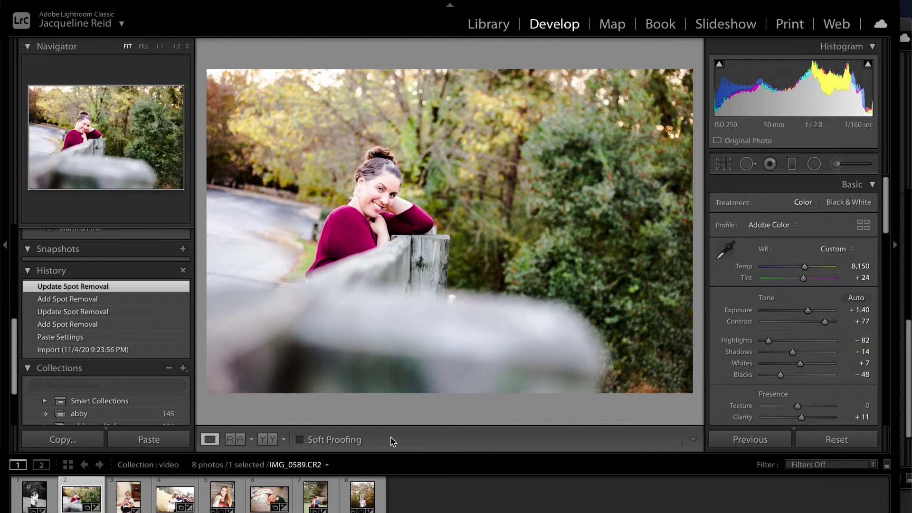
pyautogui.click(273, 445)
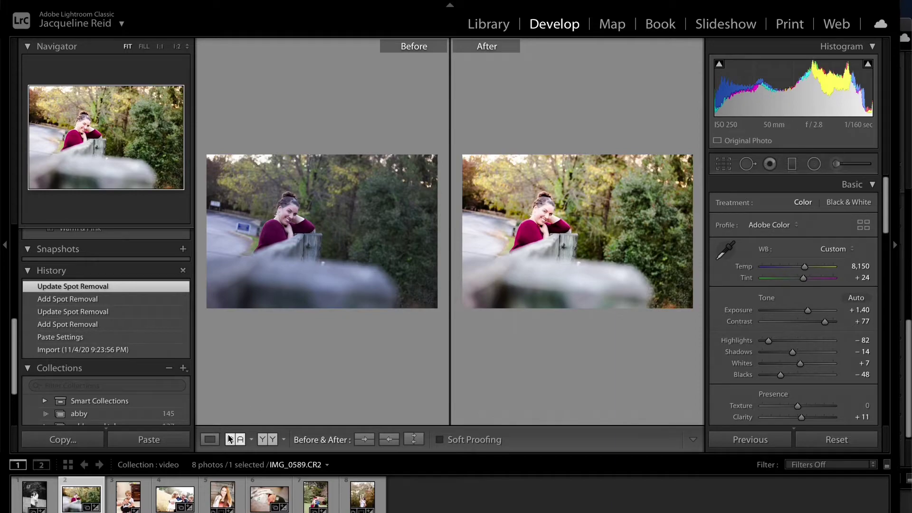
pyautogui.click(264, 439)
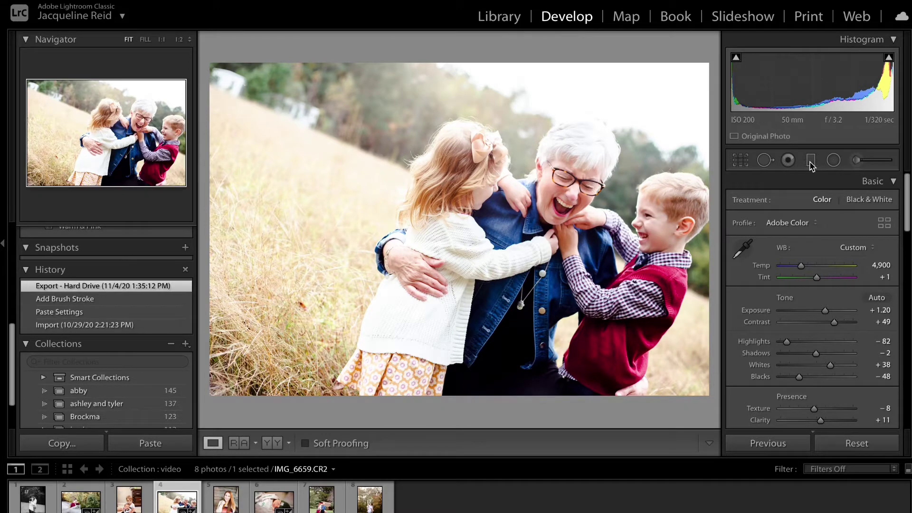
# Step: Add a Burn (Darken) graduated filter to IMG_6659.CR2, running diagonally from the upper-right sky toward the boy's sleeve
pyautogui.click(810, 162)
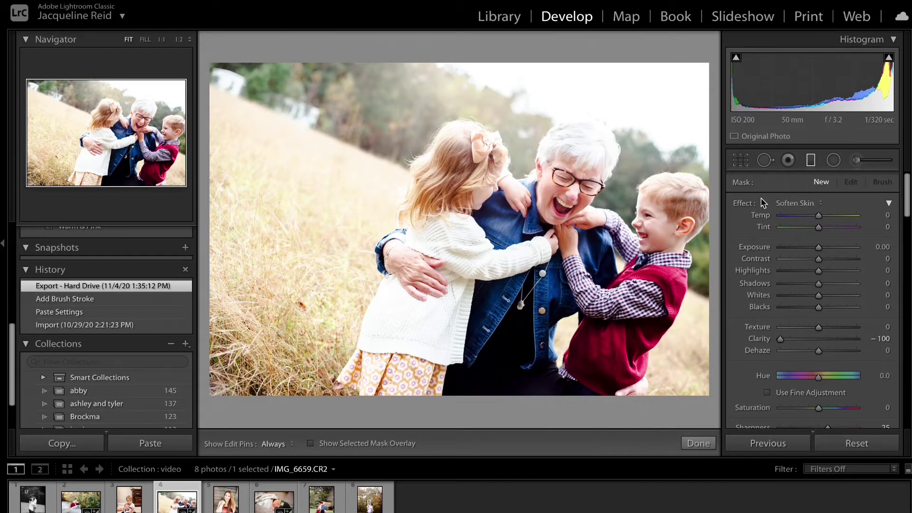
pyautogui.click(810, 205)
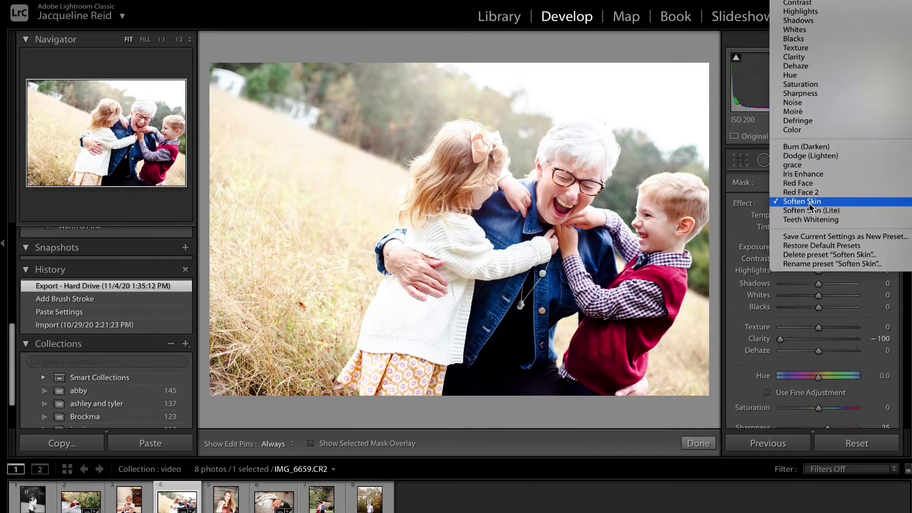
pyautogui.click(810, 207)
pyautogui.click(800, 209)
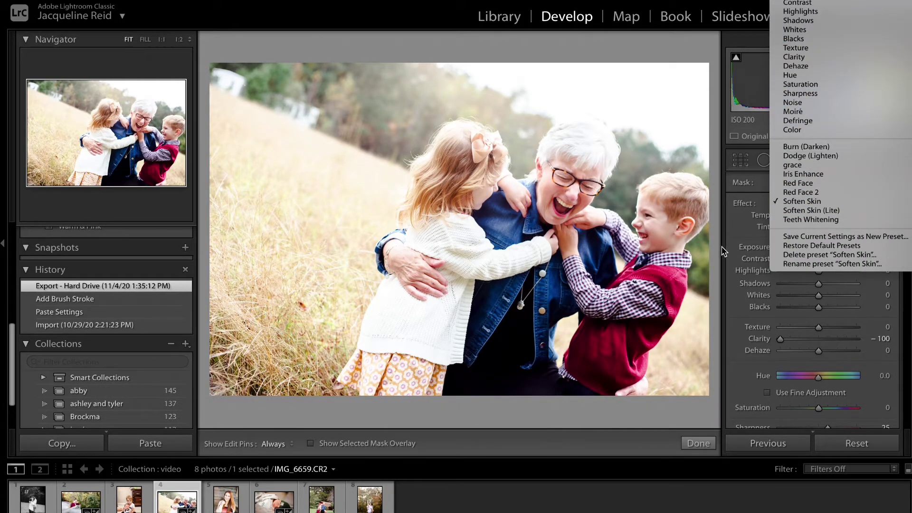
pyautogui.click(723, 249)
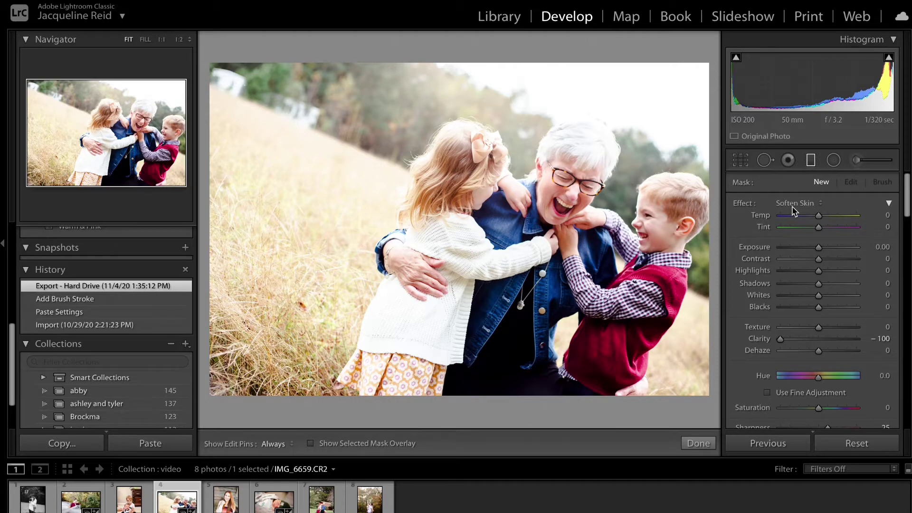
pyautogui.click(812, 204)
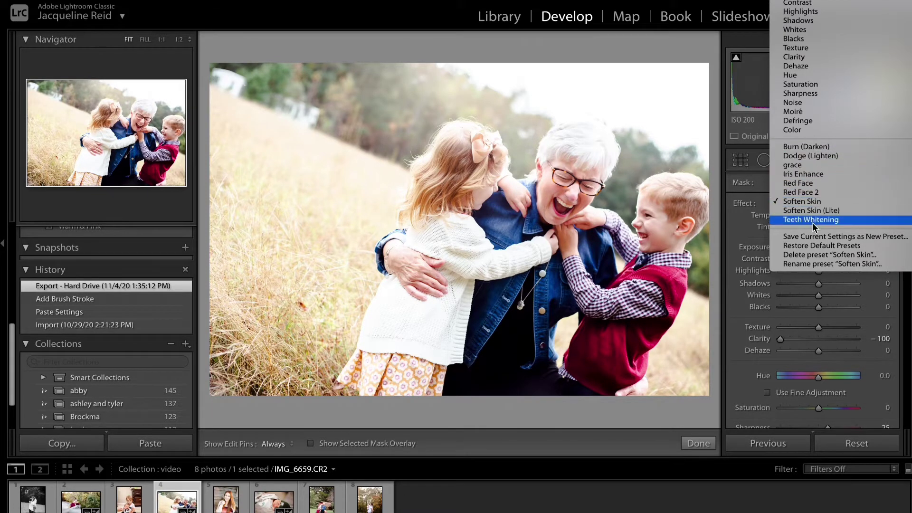
pyautogui.click(815, 149)
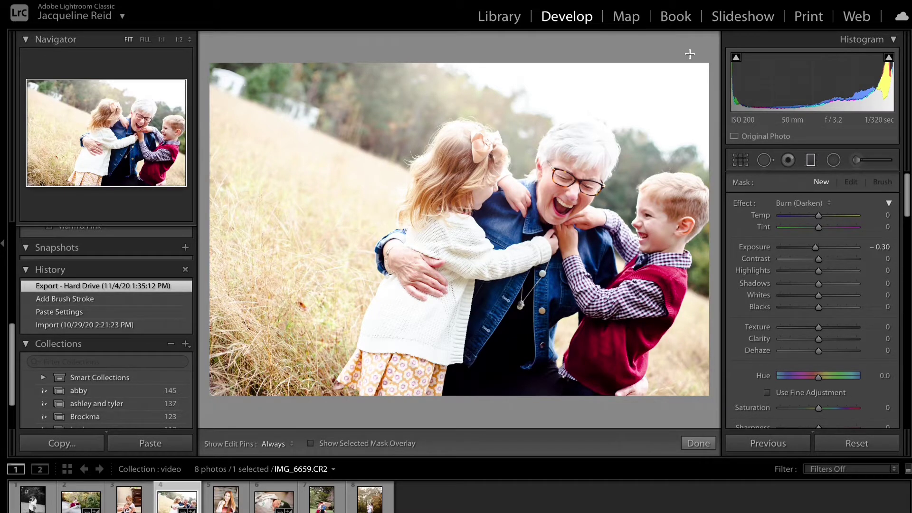
pyautogui.moveTo(688, 57); pyautogui.dragTo(612, 259)
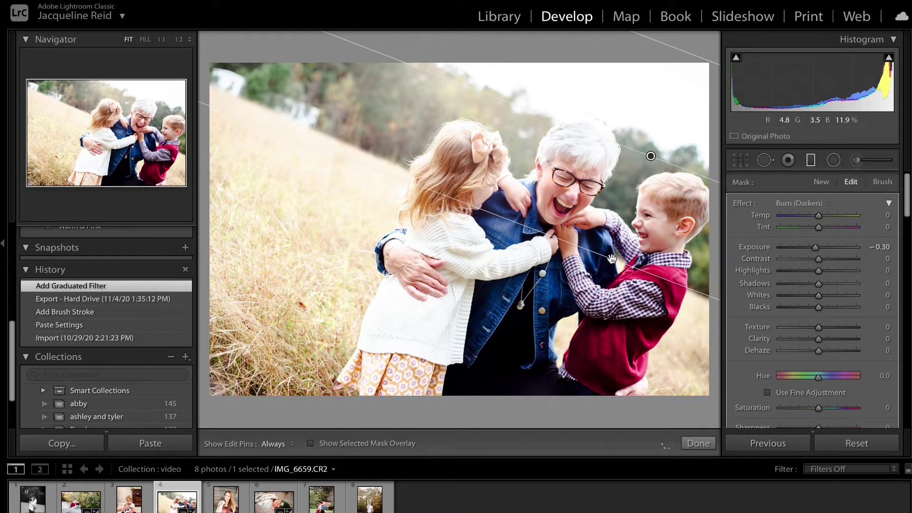
# Step: Set the sky gradient's exposure to -1.51, contrast to 23 and highlights to -54
pyautogui.click(878, 246)
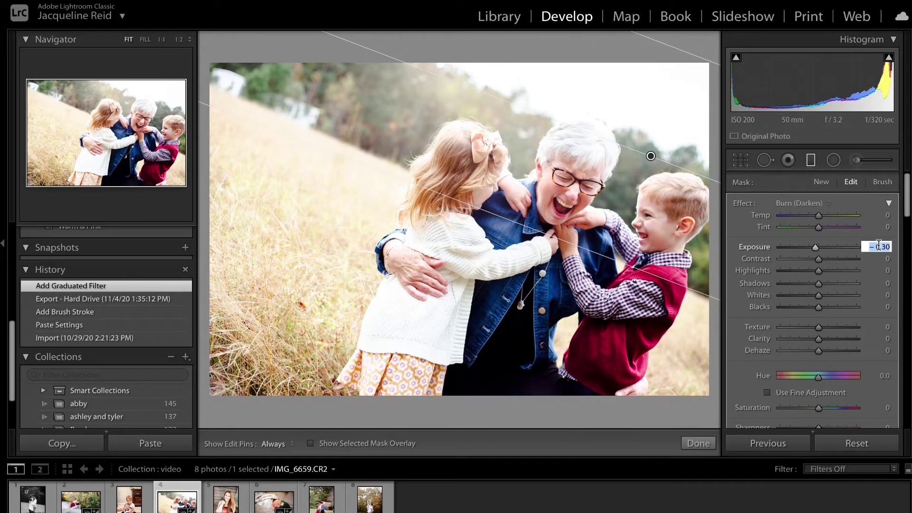
pyautogui.moveTo(815, 247); pyautogui.dragTo(786, 254)
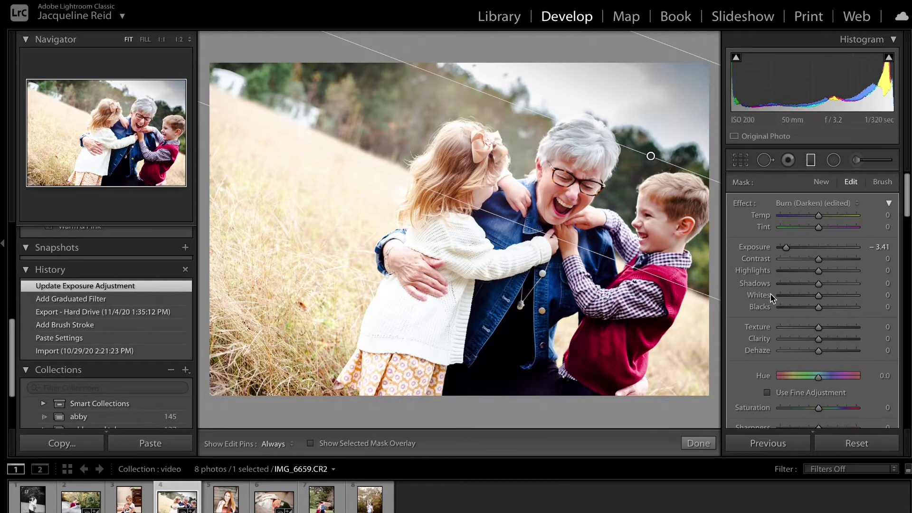
pyautogui.moveTo(785, 247); pyautogui.dragTo(806, 251)
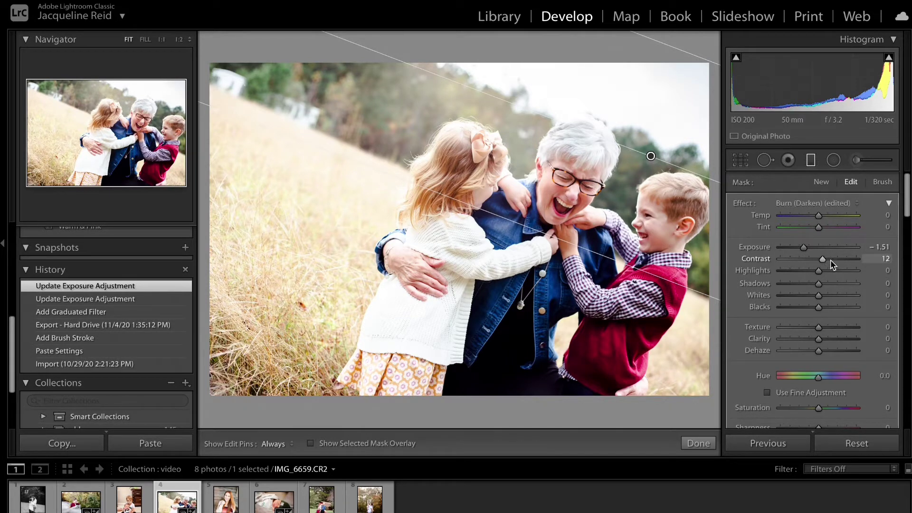
pyautogui.moveTo(830, 260); pyautogui.dragTo(827, 267)
pyautogui.moveTo(829, 263); pyautogui.dragTo(795, 276)
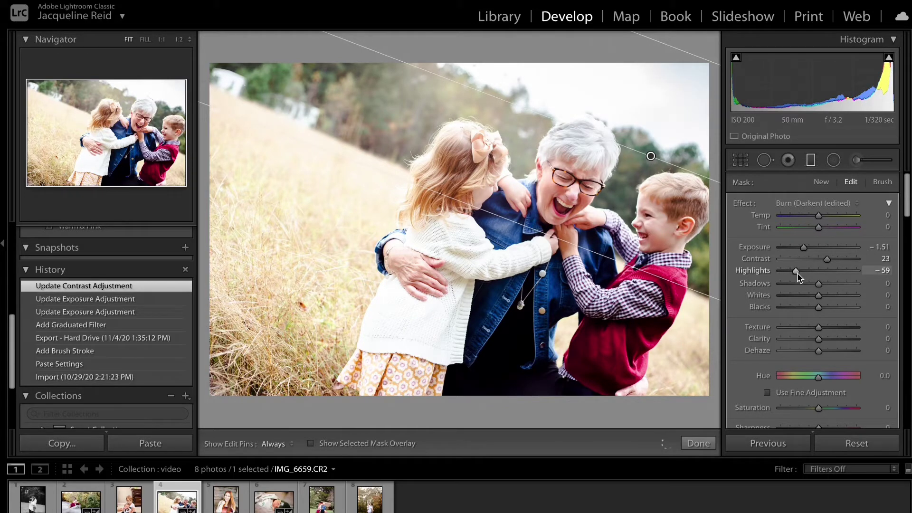
pyautogui.moveTo(797, 273); pyautogui.dragTo(799, 273)
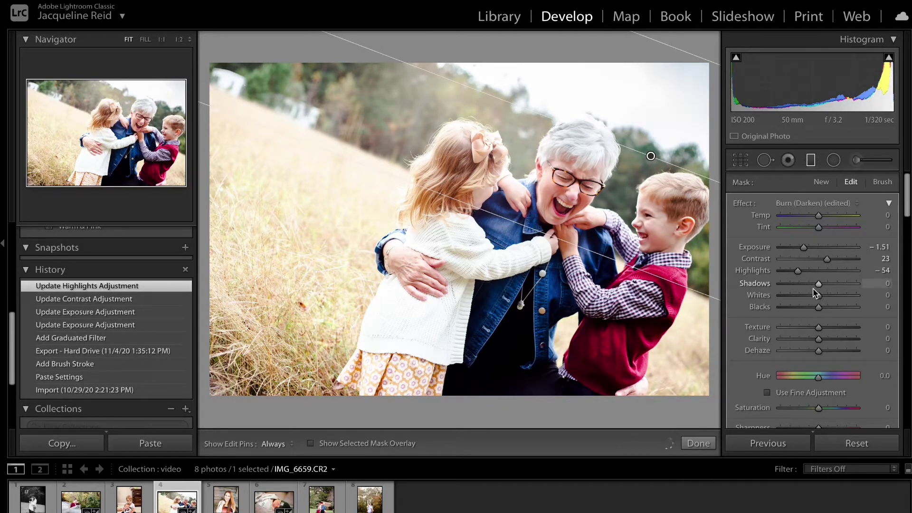
# Step: Set the sky gradient's shadows to -13, whites to -5, blacks to -7 and clarity to 11, and finish the filter
pyautogui.click(813, 288)
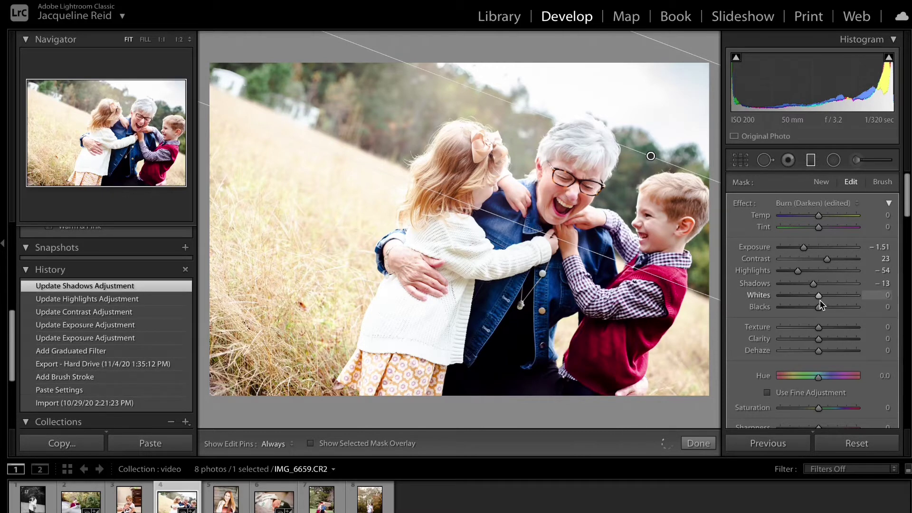
pyautogui.moveTo(819, 300); pyautogui.dragTo(817, 308)
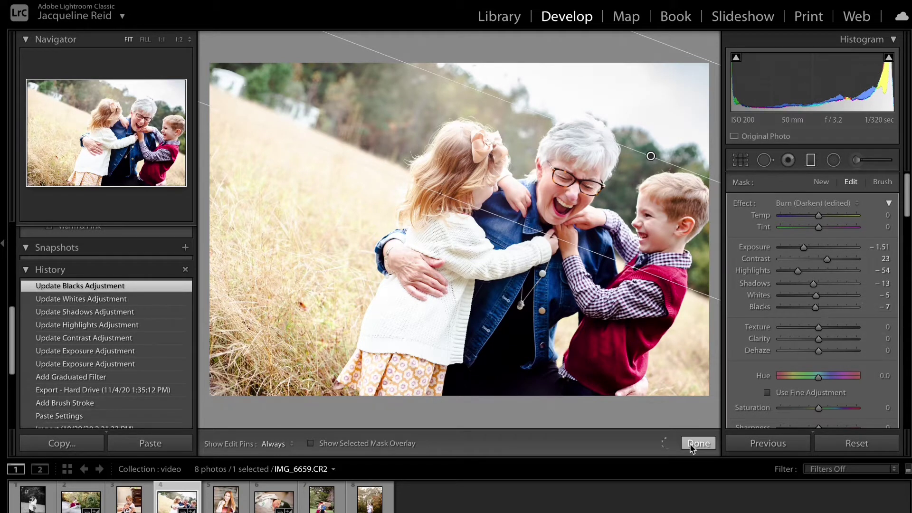
pyautogui.moveTo(821, 340); pyautogui.dragTo(824, 340)
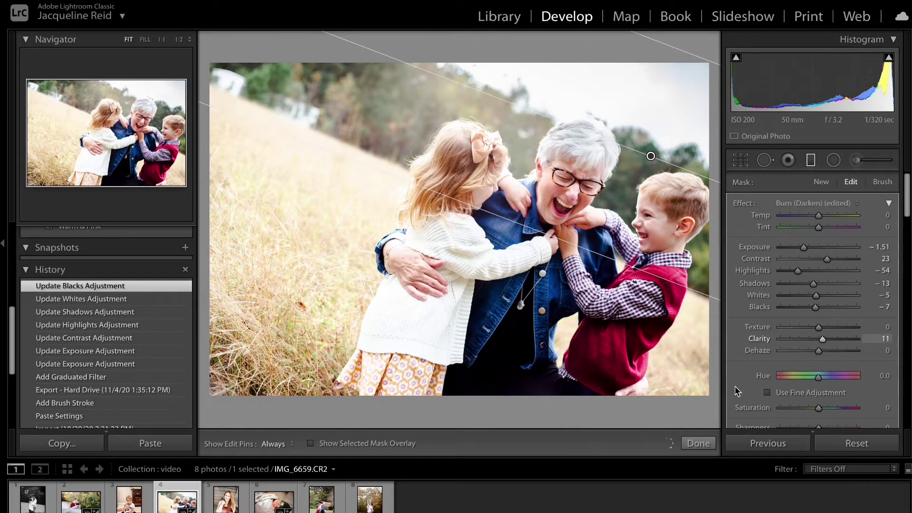
pyautogui.click(695, 443)
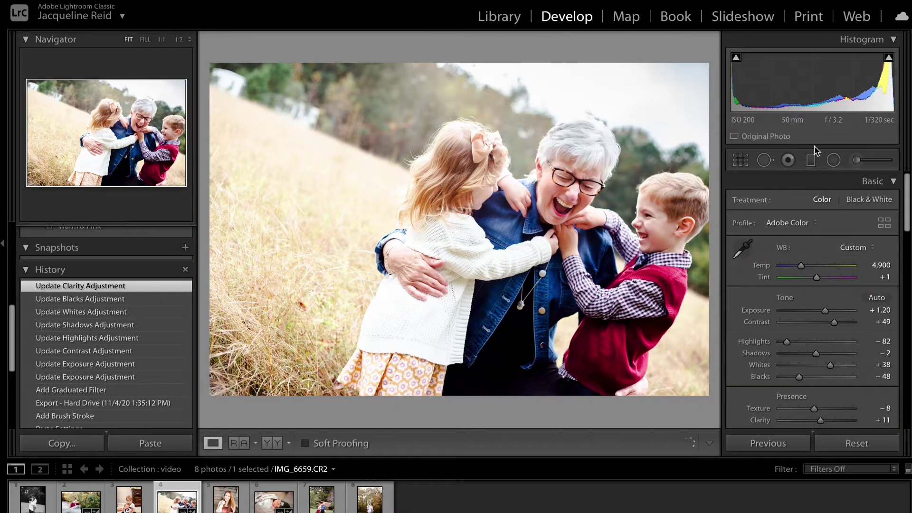
# Step: Add a Dodge (Lighten) graduated filter running diagonally from the lower-left grass toward the girl, with exposure 1.05
pyautogui.click(811, 160)
pyautogui.click(802, 204)
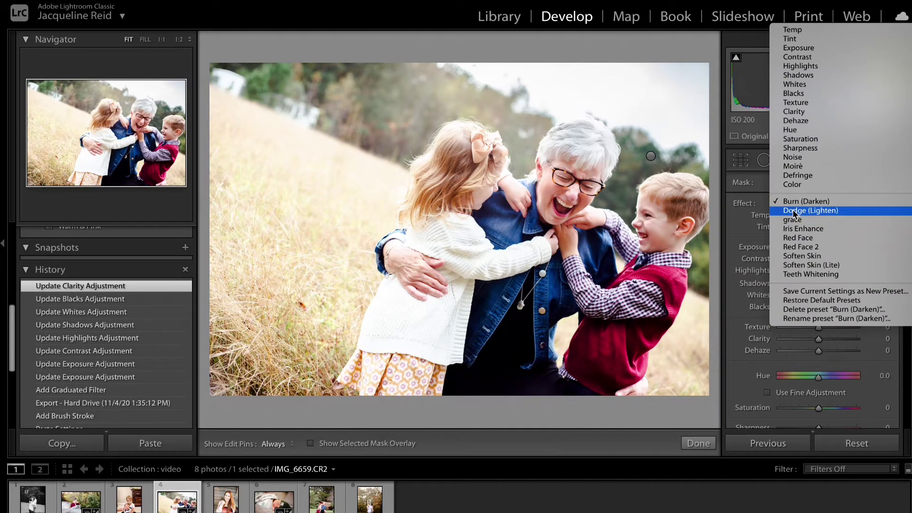
pyautogui.click(794, 212)
pyautogui.moveTo(295, 318); pyautogui.dragTo(387, 235)
pyautogui.click(884, 247)
pyautogui.write('1.05')
pyautogui.press('Return')
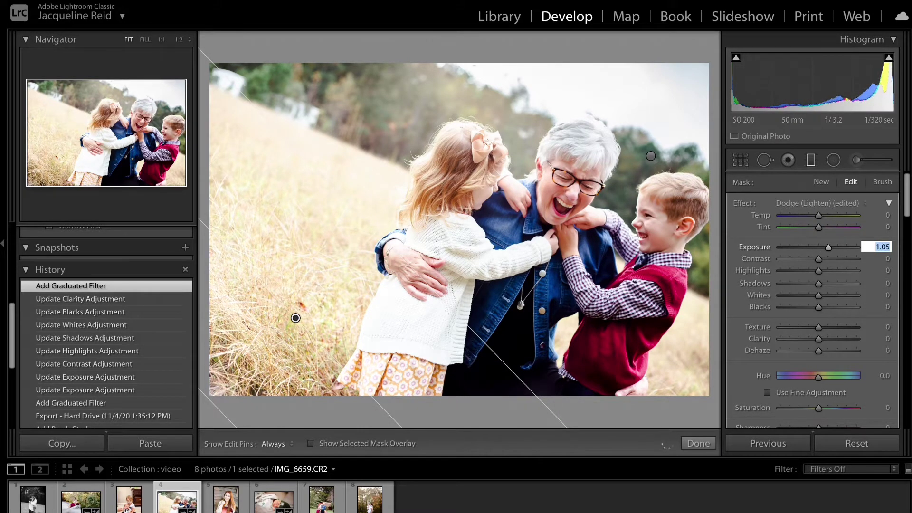
pyautogui.click(694, 443)
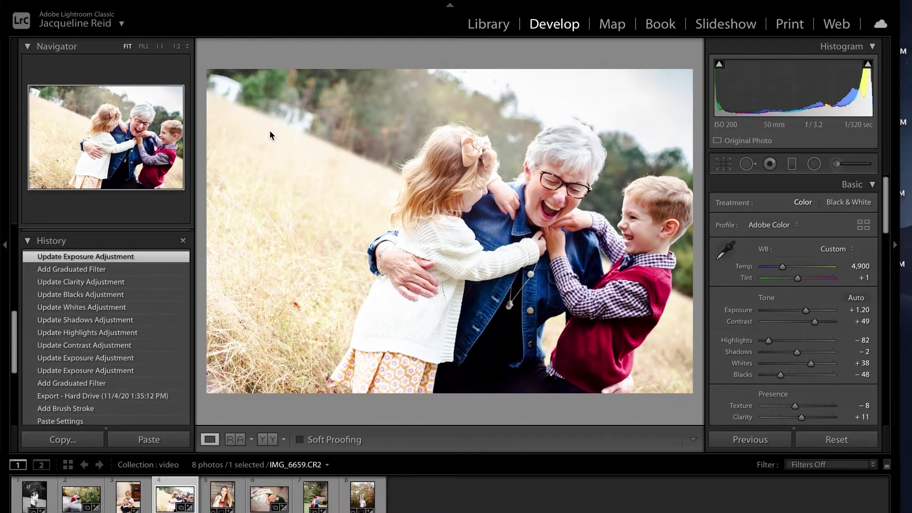
# Step: Compare IMG_6659.CR2 before and after the graduated filters using its export and latest exposure adjustment history states
pyautogui.scroll(-1, 114, 374)
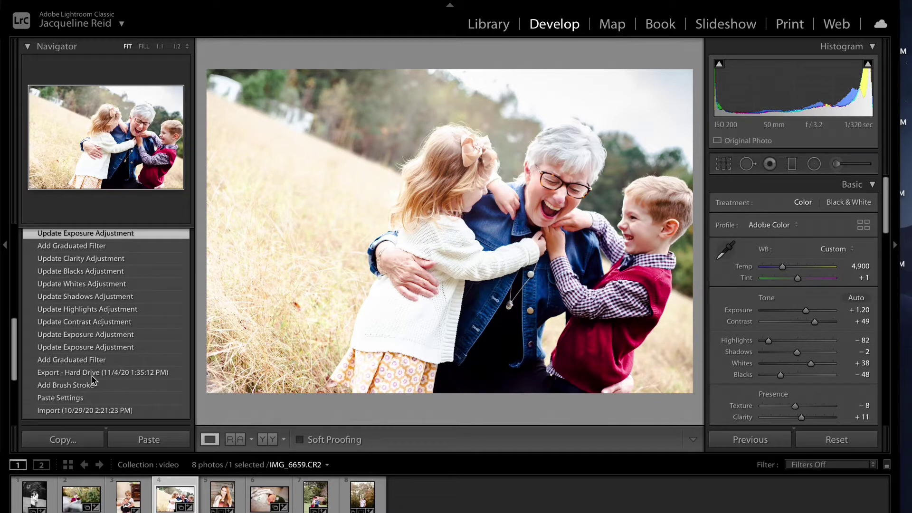
pyautogui.click(92, 374)
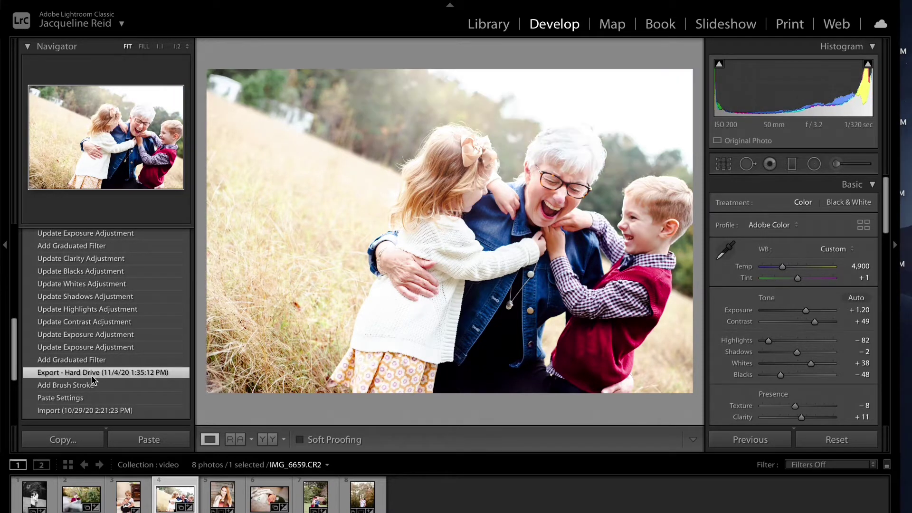
pyautogui.scroll(1, 99, 344)
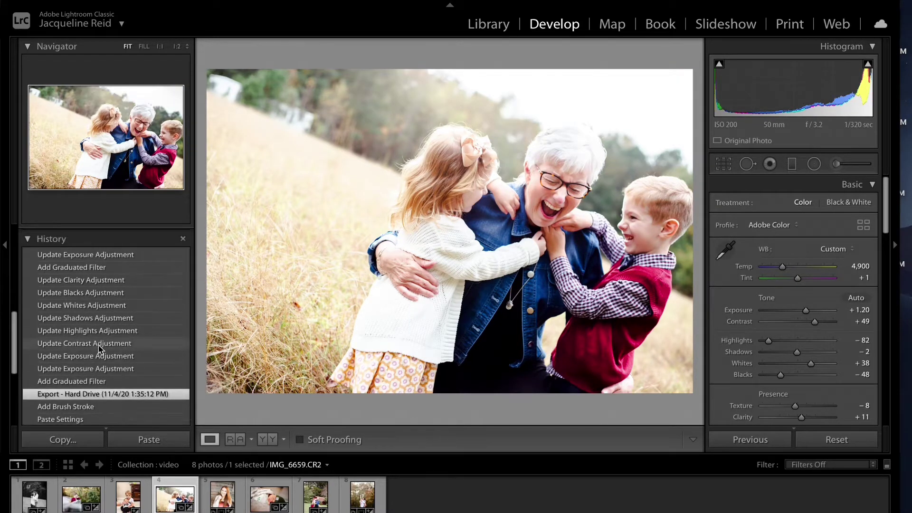
pyautogui.click(93, 258)
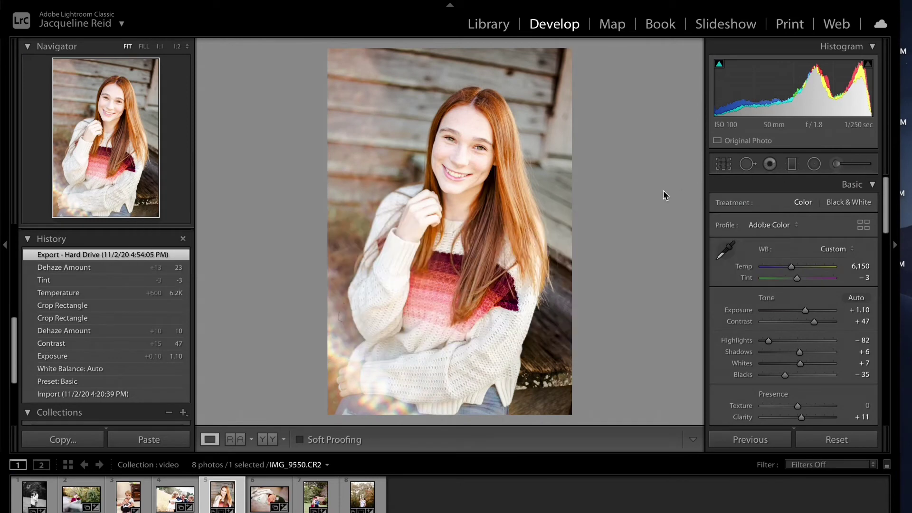
# Step: Activate the Adjustment Brush on IMG_9550.CR2 with the Teeth Whitening effect
pyautogui.click(839, 166)
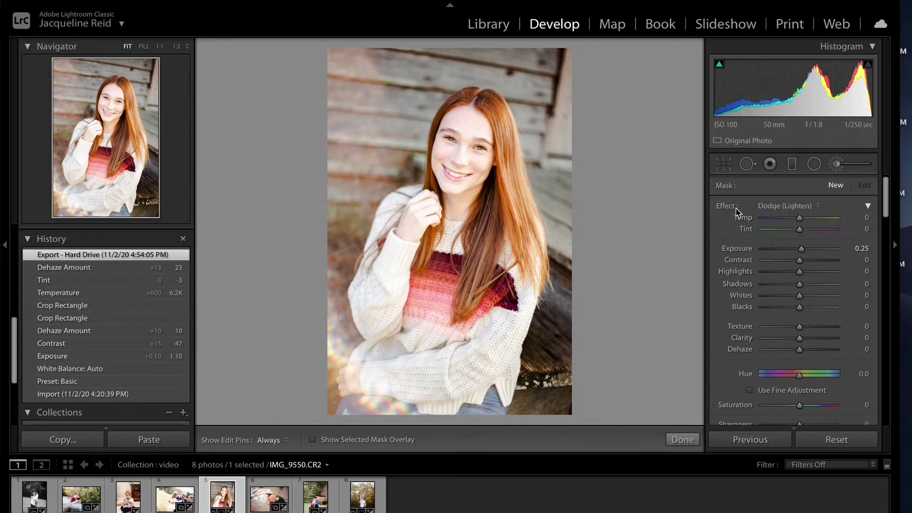
pyautogui.click(769, 208)
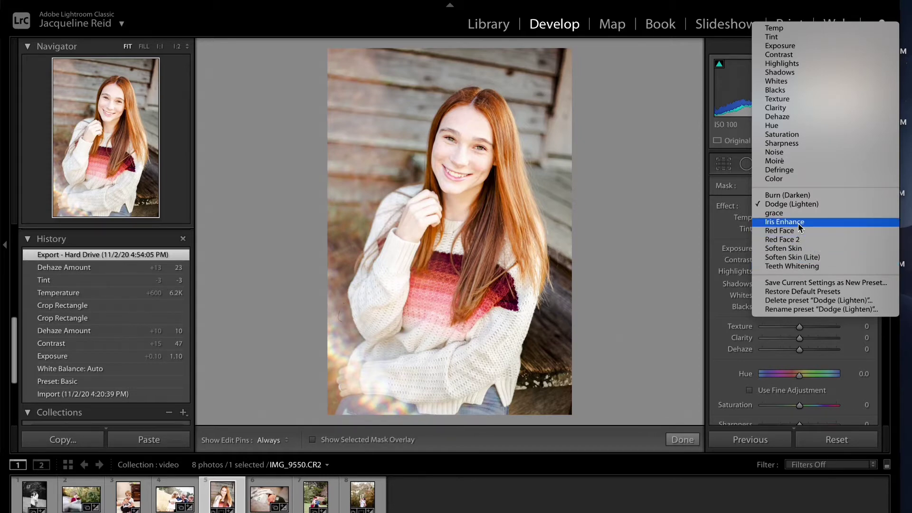
pyautogui.click(789, 266)
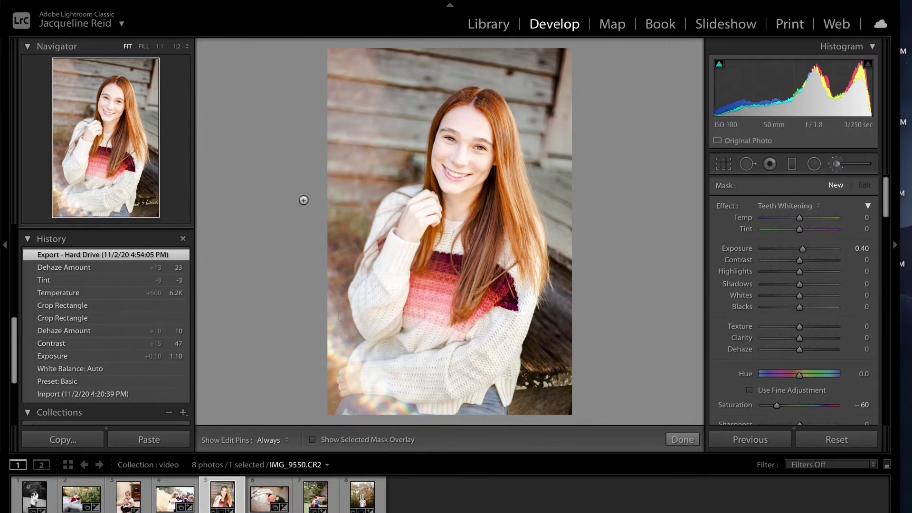
# Step: With a resized brush, paint the whitening effect from the outermost tooth at the smile's left corner to the first front tooth
pyautogui.click(107, 115)
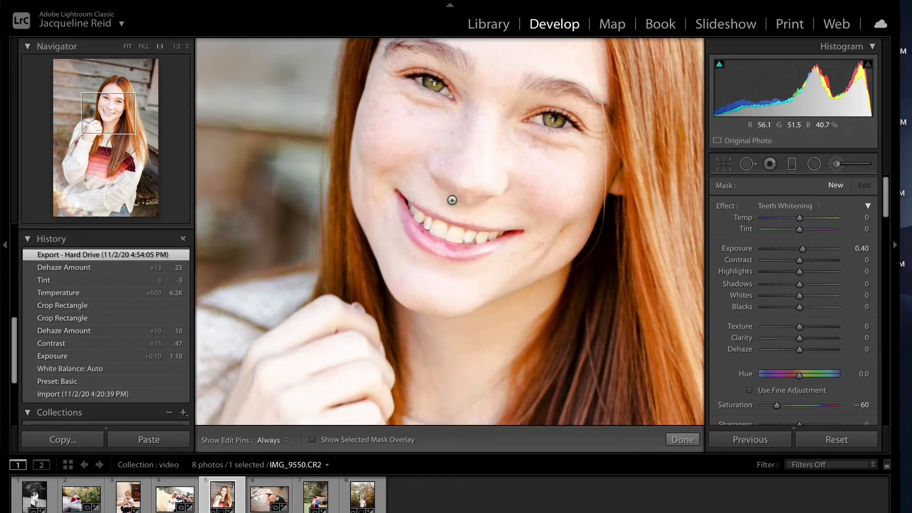
pyautogui.click(176, 47)
pyautogui.click(160, 46)
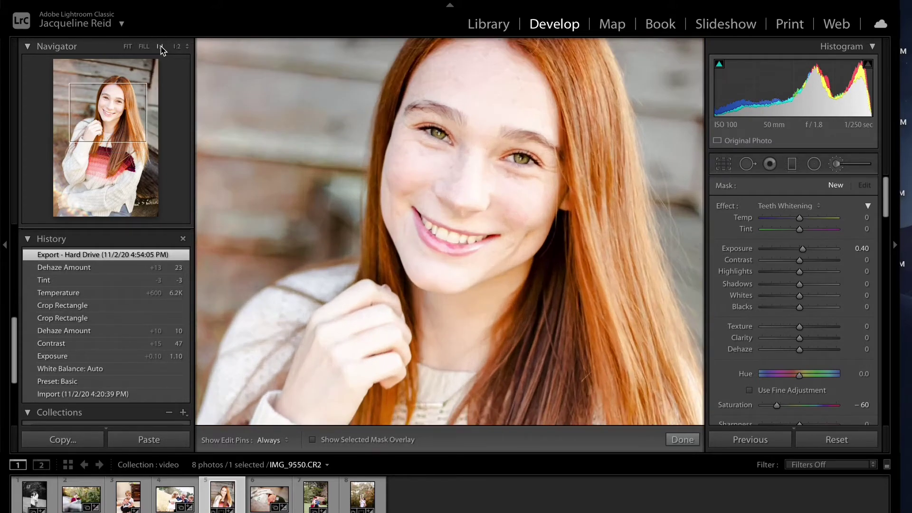
pyautogui.click(183, 46)
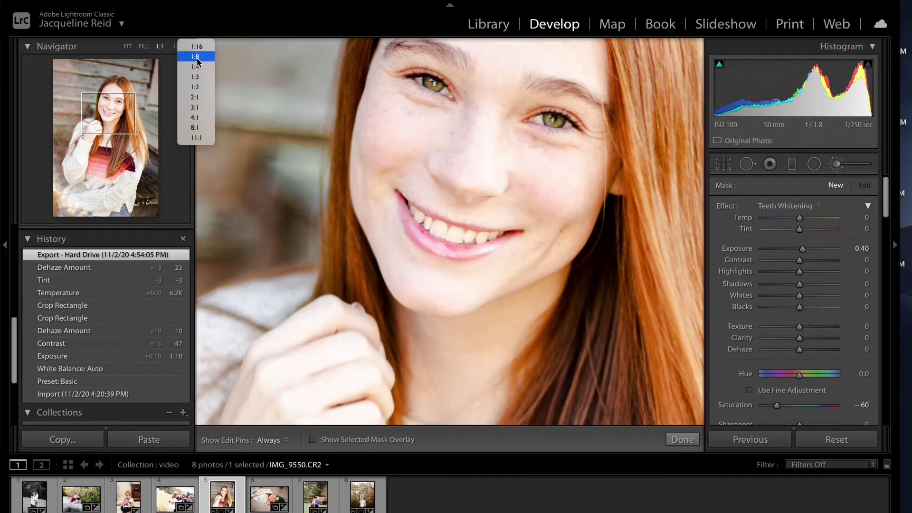
pyautogui.click(196, 57)
pyautogui.click(184, 46)
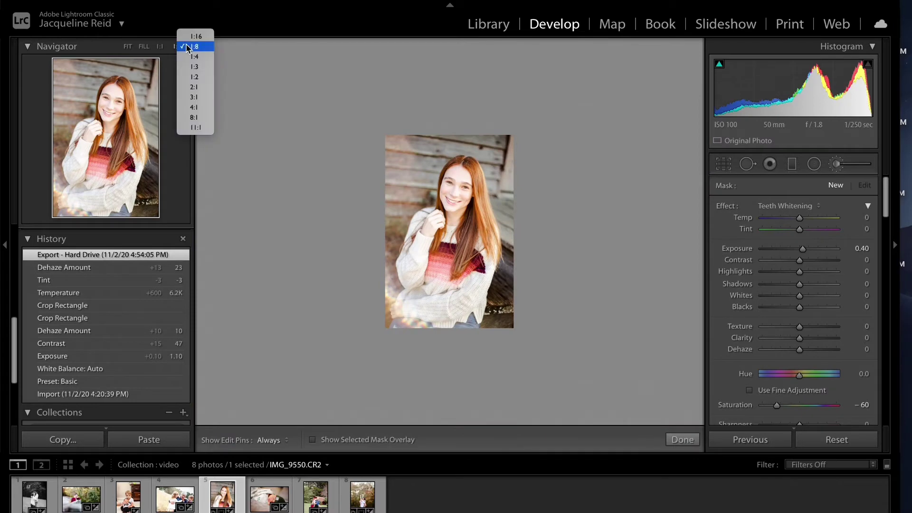
pyautogui.click(194, 97)
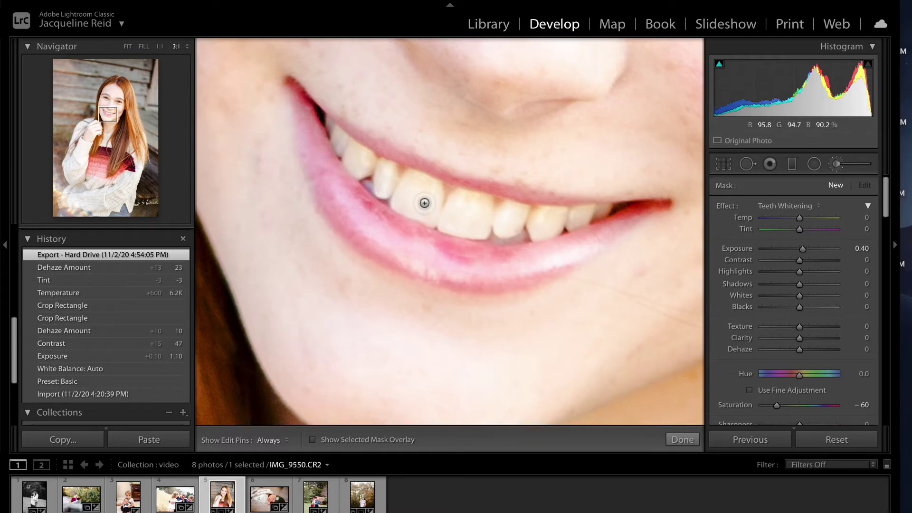
pyautogui.scroll(5, 424, 202)
pyautogui.scroll(5, 424, 202)
pyautogui.scroll(-8, 424, 203)
pyautogui.scroll(-2, 424, 203)
pyautogui.press('h')
pyautogui.moveTo(340, 148)
pyautogui.mouseDown()
pyautogui.moveTo(360, 162)
pyautogui.moveTo(330, 132)
pyautogui.moveTo(375, 160)
pyautogui.moveTo(359, 159)
pyautogui.moveTo(376, 173)
pyautogui.moveTo(361, 167)
pyautogui.moveTo(387, 169)
pyautogui.moveTo(389, 194)
pyautogui.moveTo(393, 176)
pyautogui.moveTo(386, 182)
pyautogui.moveTo(383, 168)
pyautogui.moveTo(402, 182)
pyautogui.moveTo(398, 201)
pyautogui.moveTo(421, 187)
pyautogui.moveTo(421, 215)
pyautogui.moveTo(400, 205)
pyautogui.moveTo(426, 214)
pyautogui.mouseUp()
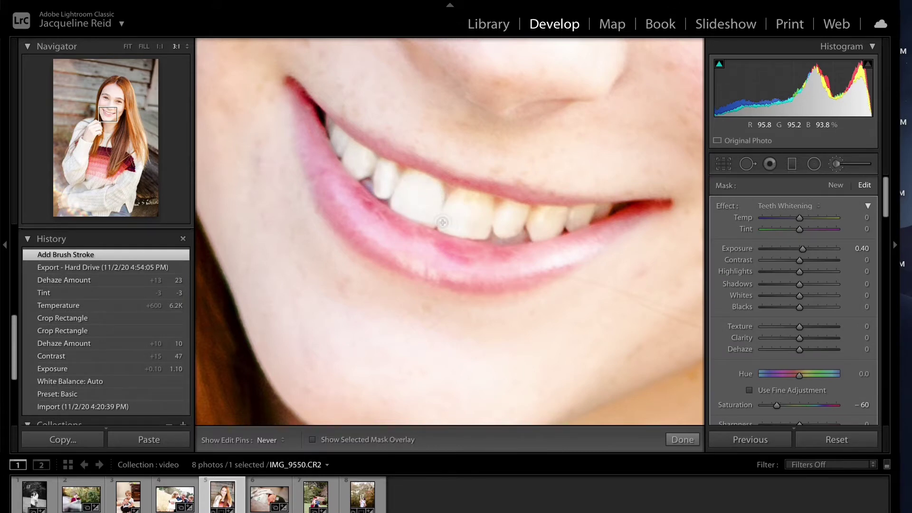
# Step: Extend the whitening brush strokes over the remaining teeth toward the smile's right corner
pyautogui.moveTo(430, 222)
pyautogui.mouseDown()
pyautogui.moveTo(484, 232)
pyautogui.moveTo(490, 222)
pyautogui.moveTo(471, 215)
pyautogui.moveTo(476, 226)
pyautogui.moveTo(488, 212)
pyautogui.moveTo(481, 203)
pyautogui.moveTo(448, 211)
pyautogui.moveTo(468, 201)
pyautogui.moveTo(486, 209)
pyautogui.moveTo(480, 226)
pyautogui.moveTo(501, 229)
pyautogui.moveTo(515, 216)
pyautogui.moveTo(510, 229)
pyautogui.moveTo(508, 213)
pyautogui.moveTo(519, 212)
pyautogui.moveTo(510, 228)
pyautogui.moveTo(541, 232)
pyautogui.moveTo(553, 225)
pyautogui.moveTo(540, 216)
pyautogui.moveTo(562, 218)
pyautogui.moveTo(548, 230)
pyautogui.moveTo(587, 215)
pyautogui.moveTo(592, 215)
pyautogui.mouseUp()
pyautogui.press('h')
pyautogui.press('h')
pyautogui.press('h')
# Step: Set the teeth adjustment's temperature to -4 and exposure to 0.30, and finish the brush edit
pyautogui.click(111, 113)
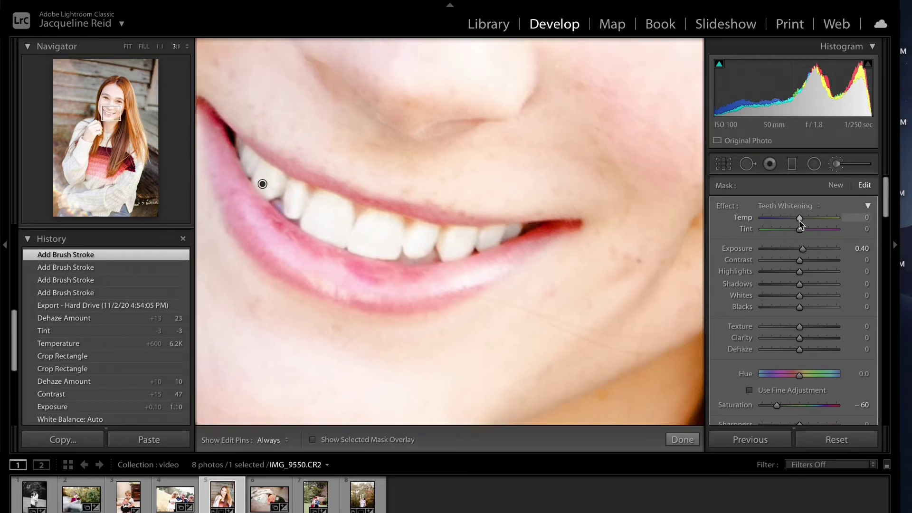
pyautogui.moveTo(802, 219)
pyautogui.mouseDown()
pyautogui.moveTo(789, 218)
pyautogui.moveTo(813, 220)
pyautogui.moveTo(799, 227)
pyautogui.mouseUp()
pyautogui.click(857, 247)
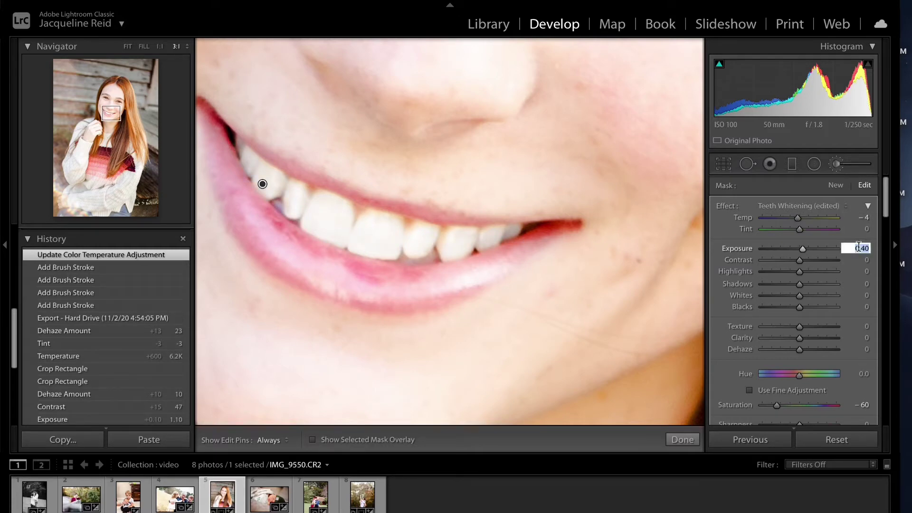
pyautogui.press('Up')
pyautogui.press('Return')
pyautogui.press('z')
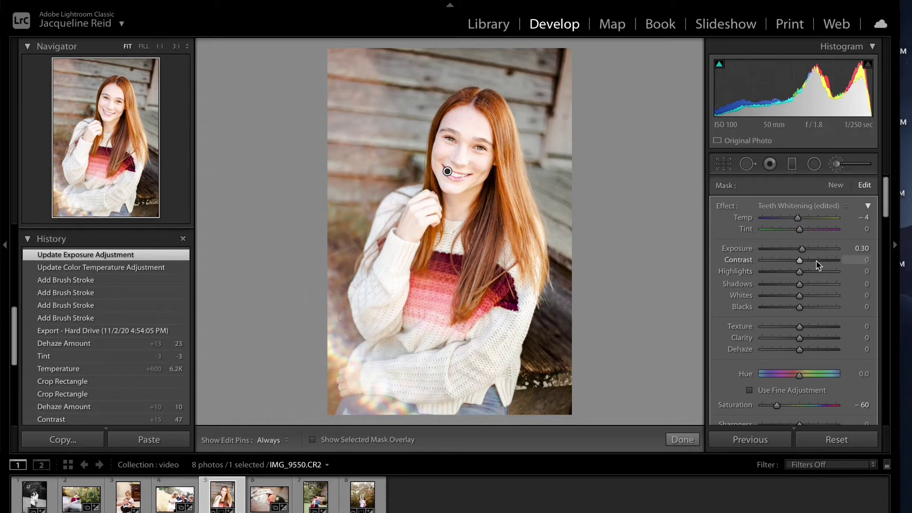
pyautogui.click(680, 438)
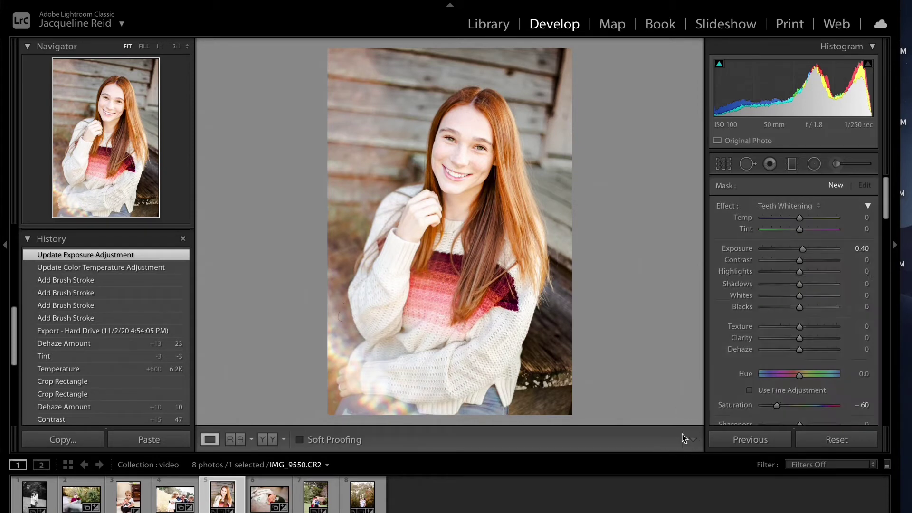
# Step: Compare the girl's portrait before and after the teeth whitening using its history states
pyautogui.click(146, 335)
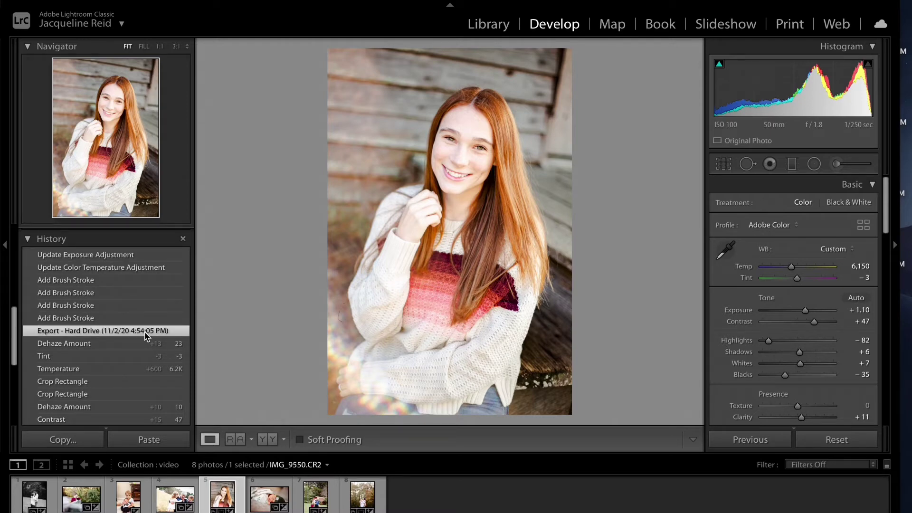
pyautogui.click(140, 257)
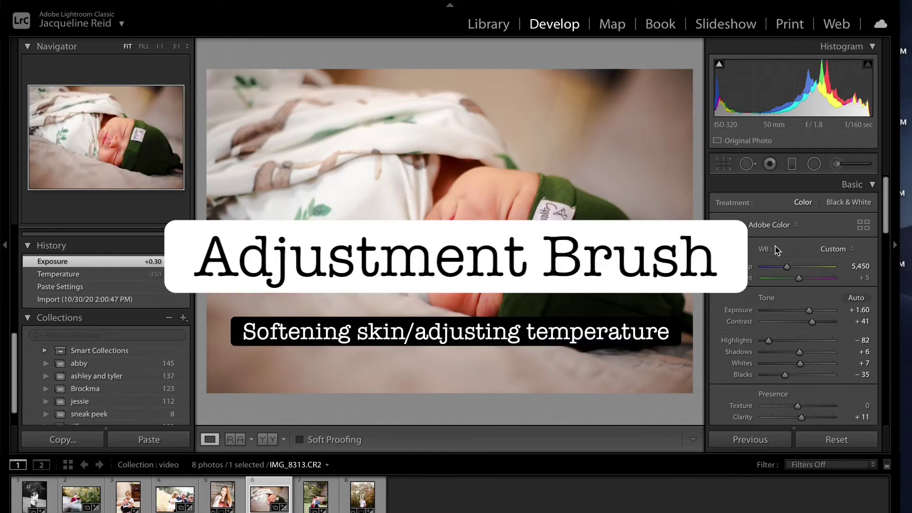
# Step: Brush the Soften Skin effect over the baby's nose and lower cheek area in IMG_8313.CR2
pyautogui.click(837, 163)
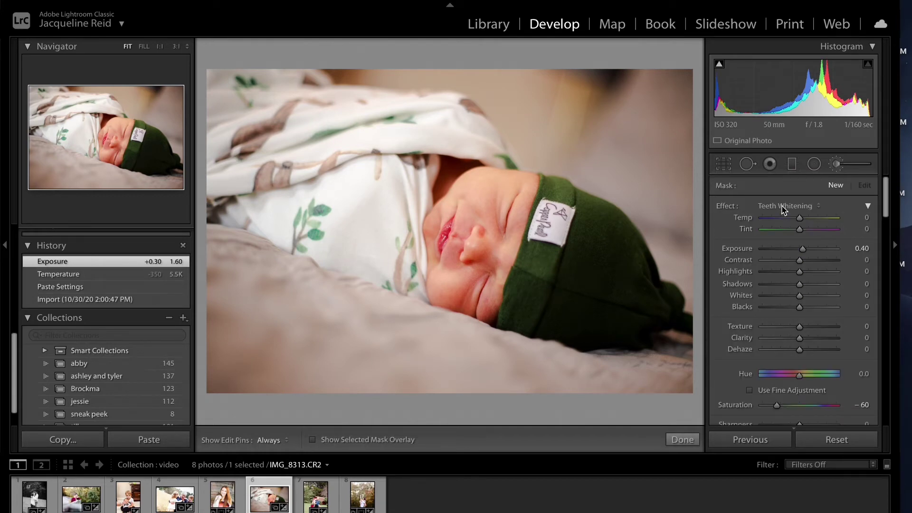
pyautogui.click(783, 206)
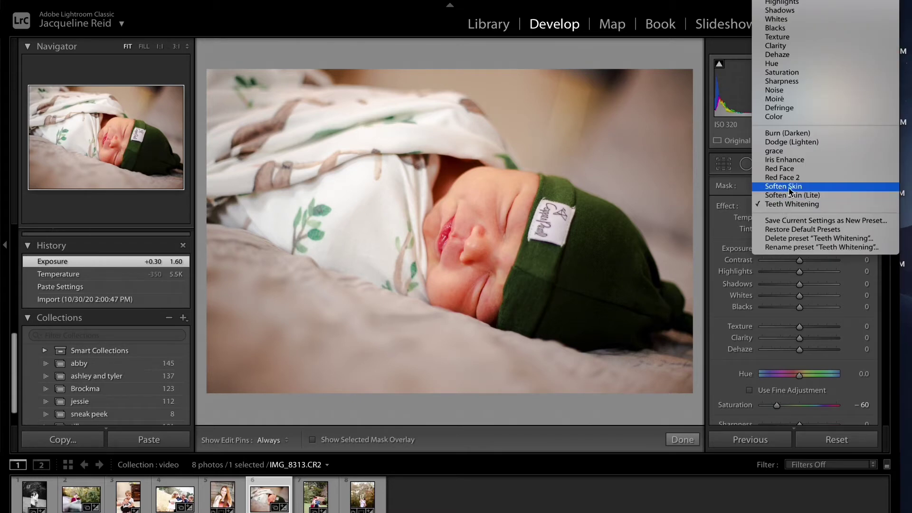
pyautogui.click(785, 188)
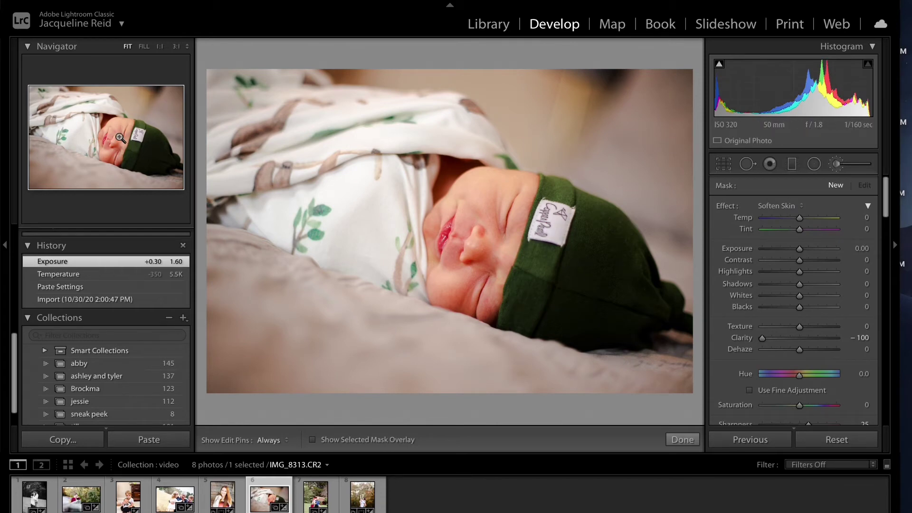
pyautogui.click(160, 46)
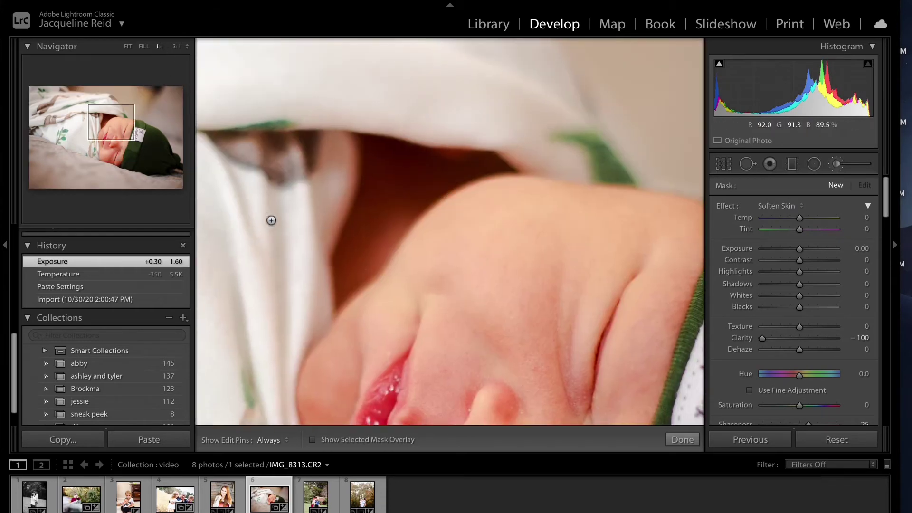
pyautogui.click(111, 139)
pyautogui.moveTo(112, 146); pyautogui.dragTo(114, 150)
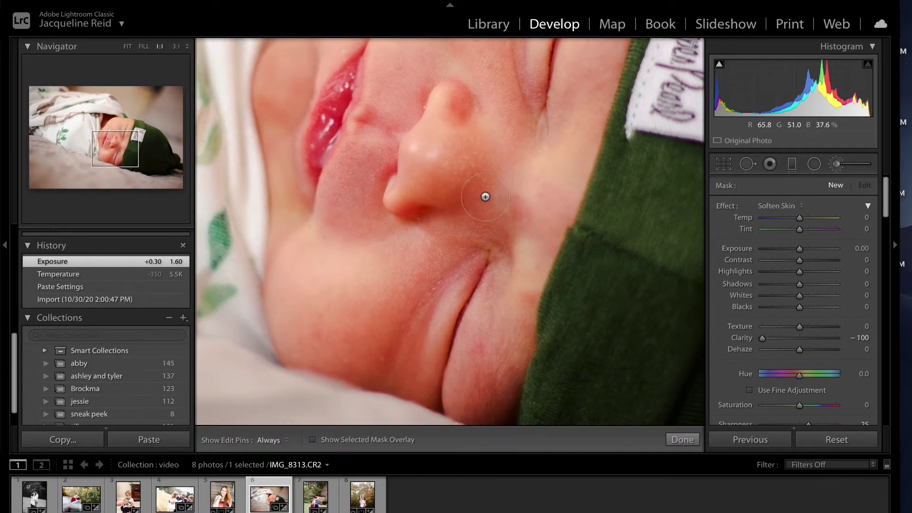
pyautogui.press('h')
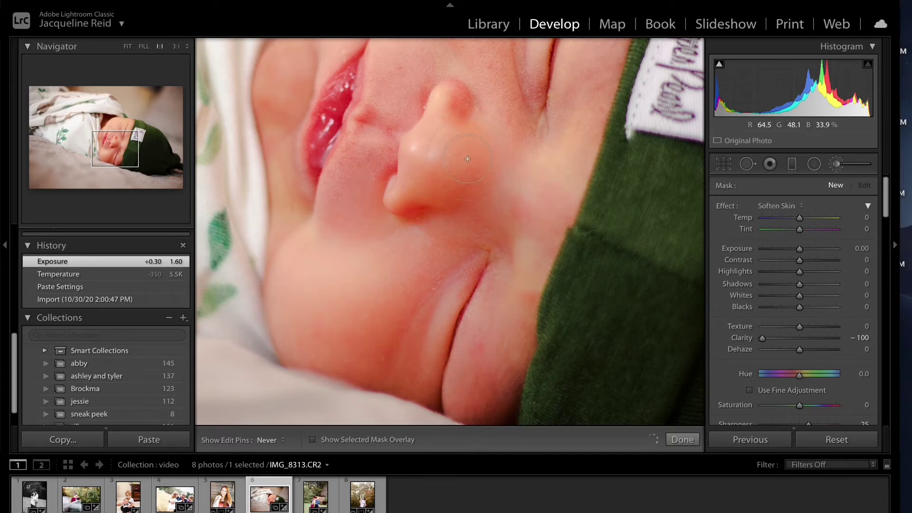
pyautogui.moveTo(470, 159); pyautogui.dragTo(486, 197)
# Step: Extend the Soften Skin brushing over the baby's upper cheek and the skin between the nose and eye
pyautogui.click(116, 138)
pyautogui.moveTo(116, 139); pyautogui.dragTo(113, 129)
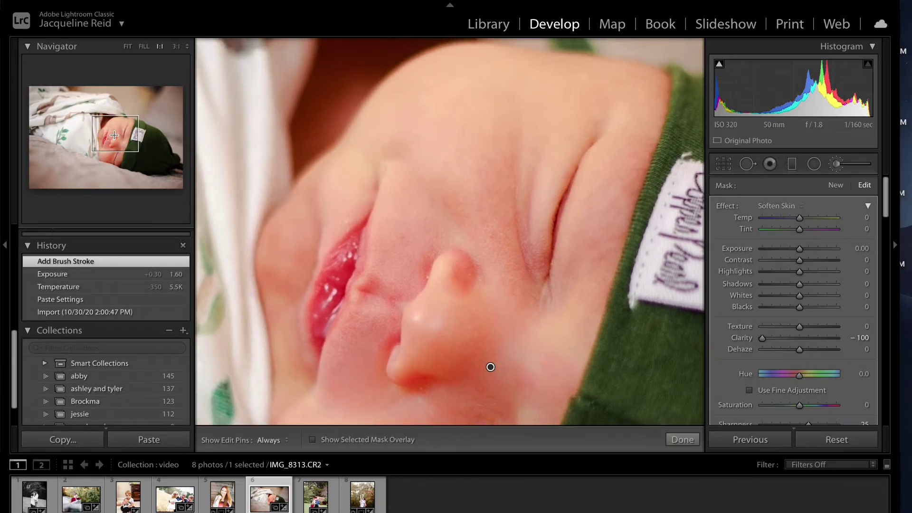
pyautogui.press('h')
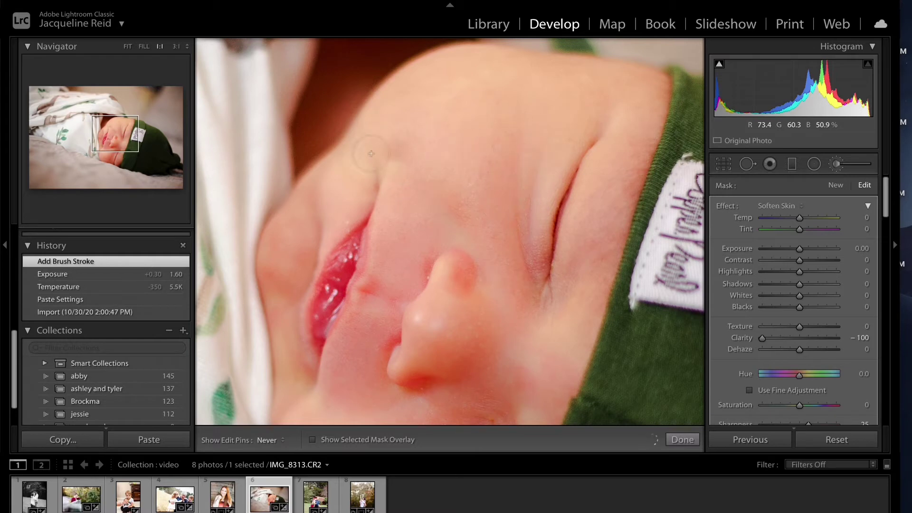
pyautogui.moveTo(537, 103); pyautogui.dragTo(617, 92)
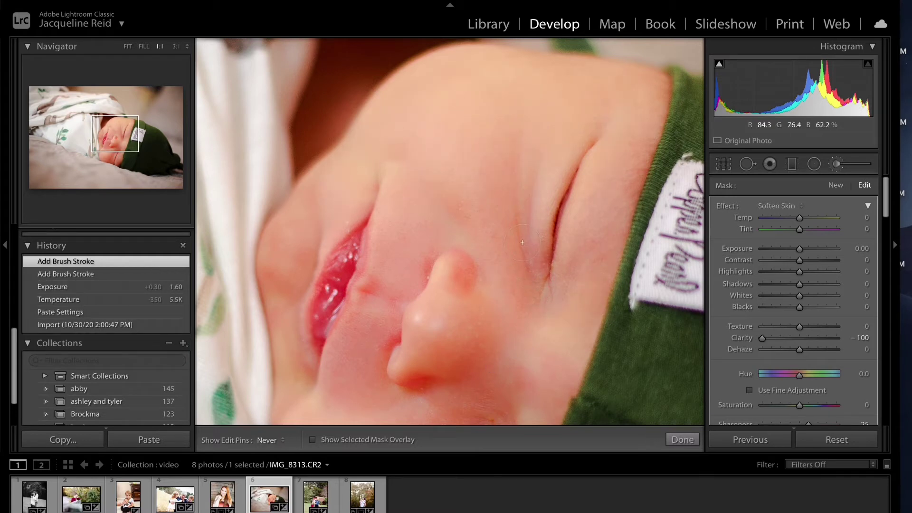
pyautogui.moveTo(527, 223); pyautogui.dragTo(522, 218)
# Step: Set the skin-softening adjustment's clarity to -53 and finish the brush edit
pyautogui.click(131, 135)
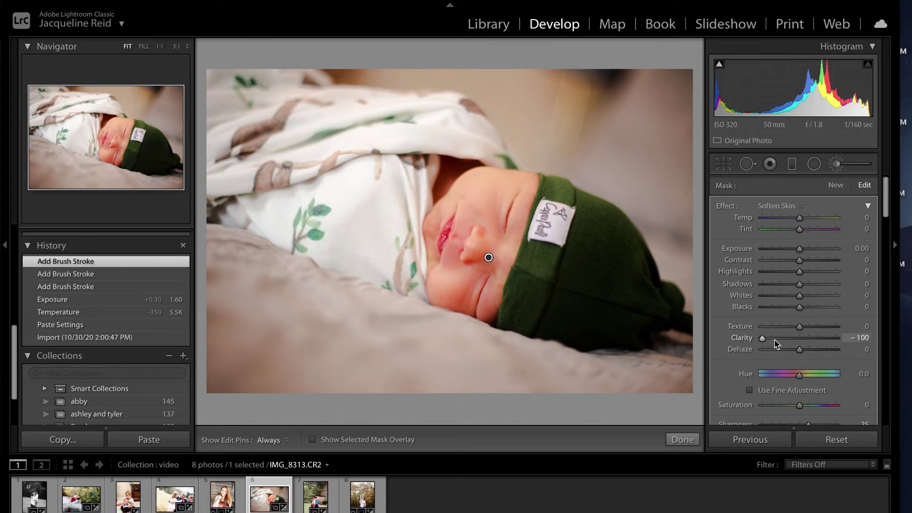
pyautogui.click(775, 338)
pyautogui.moveTo(775, 339)
pyautogui.mouseDown()
pyautogui.moveTo(759, 339)
pyautogui.moveTo(820, 342)
pyautogui.moveTo(780, 341)
pyautogui.mouseUp()
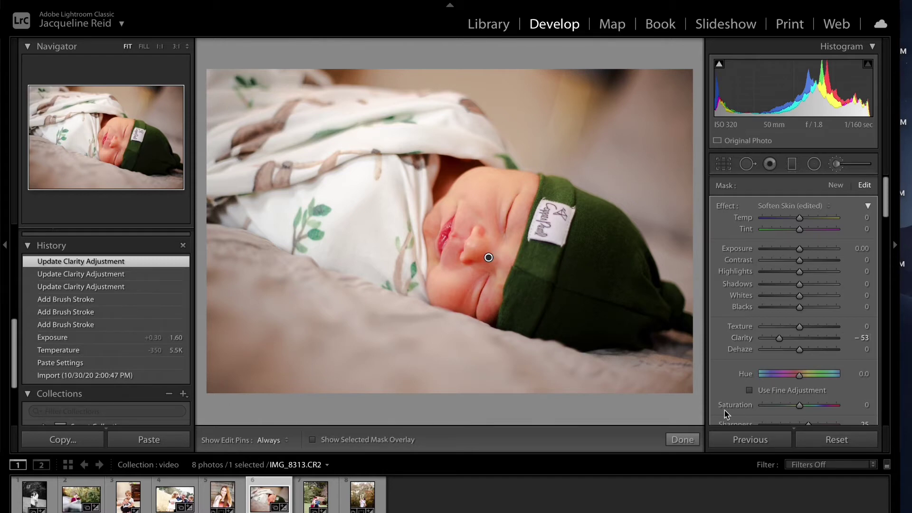
pyautogui.click(680, 439)
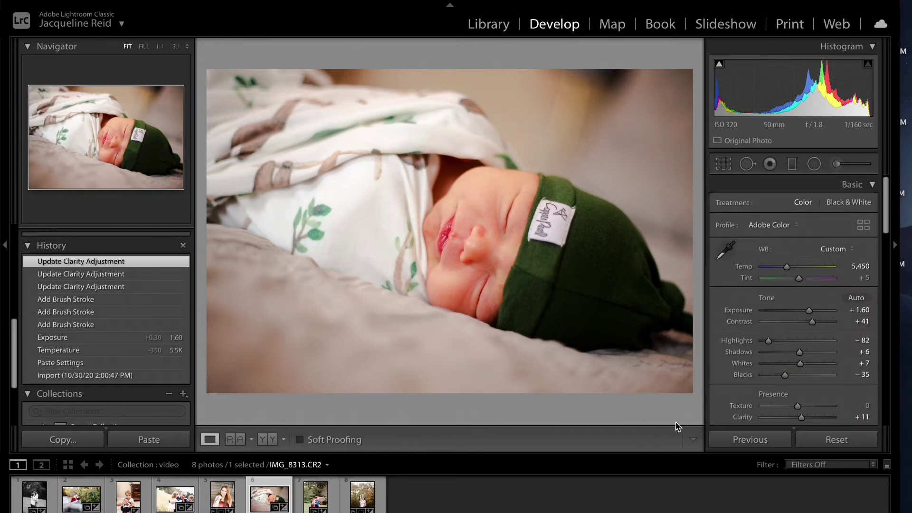
# Step: Add a new Adjustment Brush mask with the Temp effect at 25 and paint it over the baby's face
pyautogui.click(837, 165)
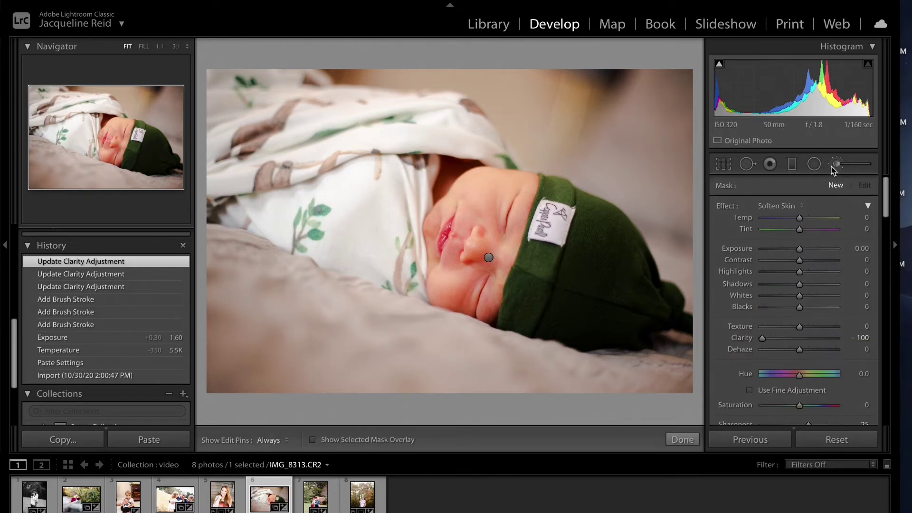
pyautogui.click(776, 210)
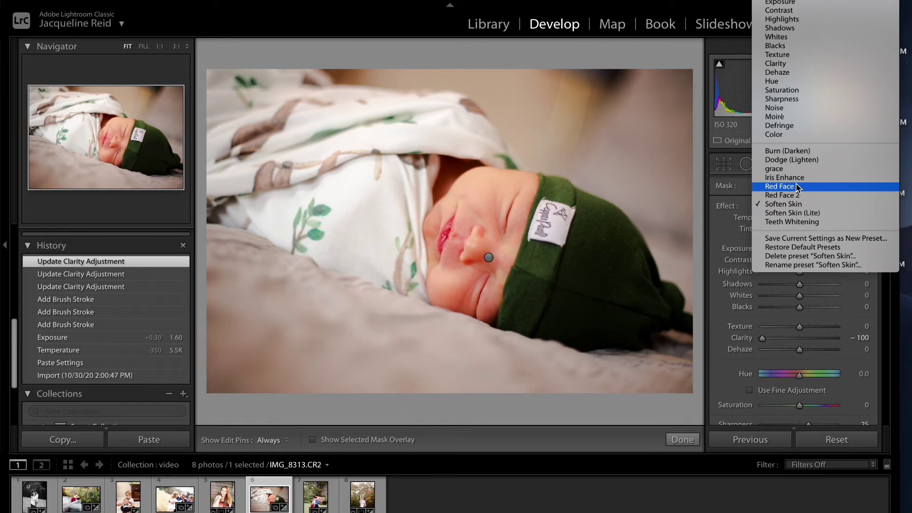
pyautogui.click(779, 4)
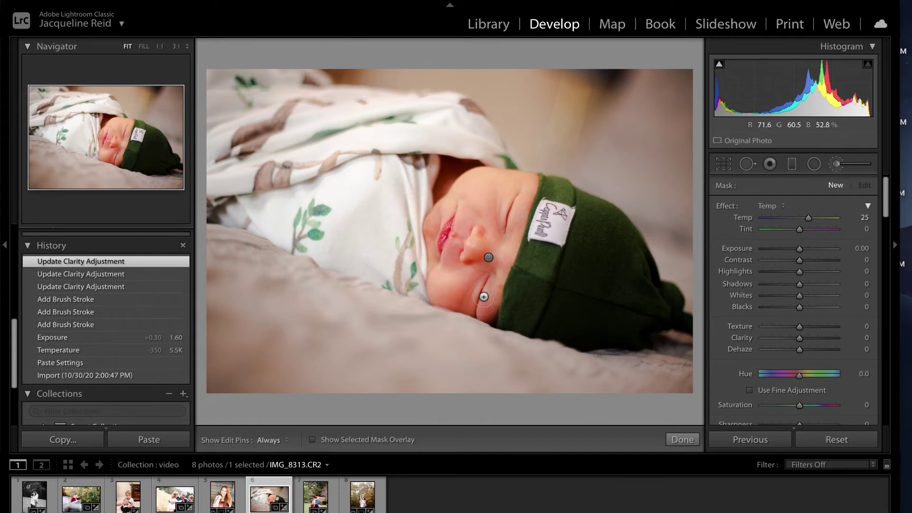
pyautogui.press('h')
pyautogui.moveTo(484, 306); pyautogui.dragTo(481, 261)
pyautogui.press('h')
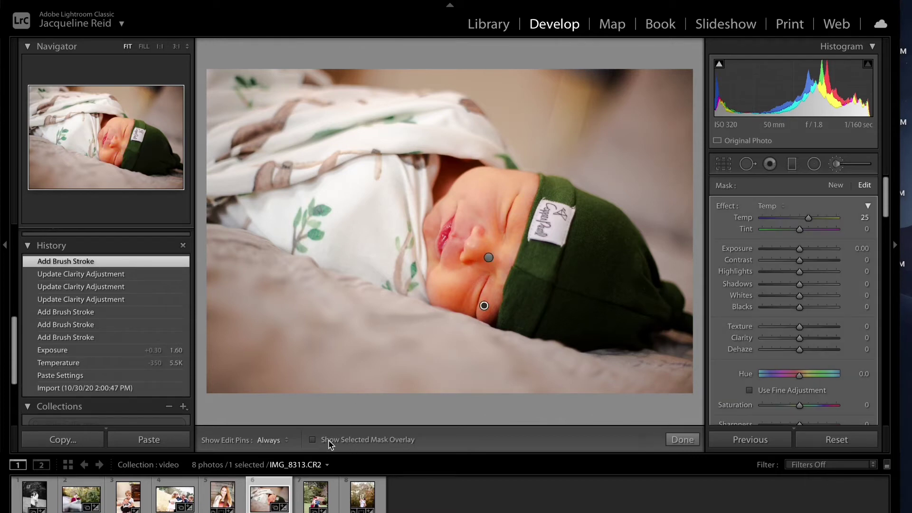
# Step: Show the mask overlay, brush in the uncovered areas of the baby's face, and hide the overlay again
pyautogui.click(329, 441)
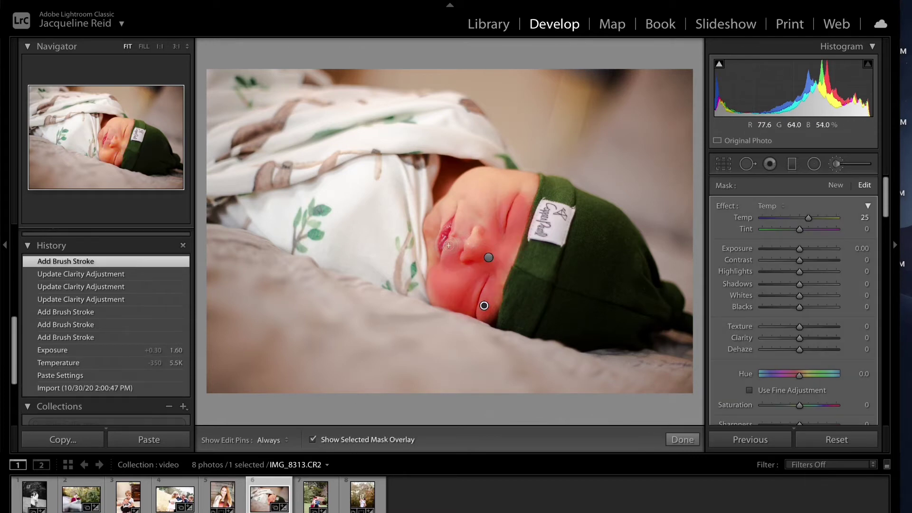
pyautogui.press('h')
pyautogui.moveTo(440, 252)
pyautogui.mouseDown()
pyautogui.moveTo(434, 233)
pyautogui.moveTo(470, 190)
pyautogui.moveTo(434, 219)
pyautogui.moveTo(474, 170)
pyautogui.moveTo(478, 216)
pyautogui.moveTo(451, 235)
pyautogui.moveTo(472, 239)
pyautogui.mouseUp()
pyautogui.press('h')
pyautogui.press('h')
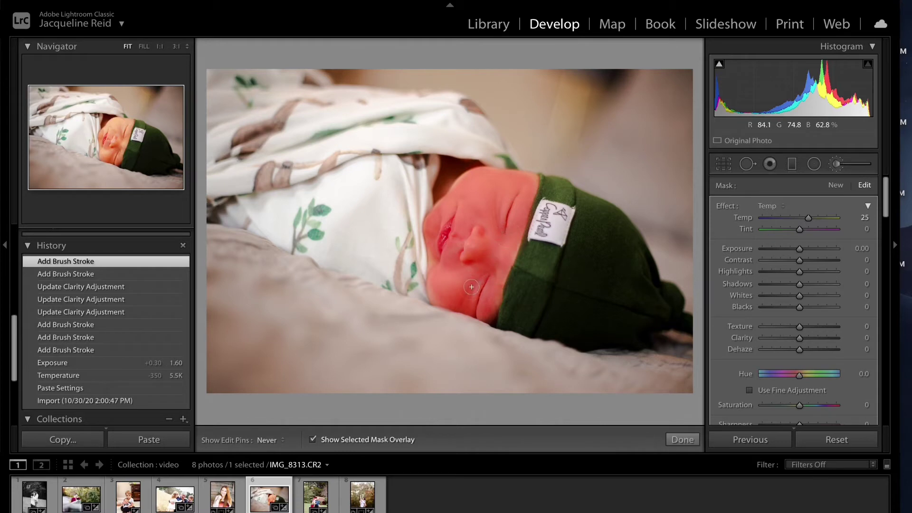
pyautogui.moveTo(439, 288)
pyautogui.mouseDown()
pyautogui.moveTo(442, 300)
pyautogui.moveTo(438, 235)
pyautogui.mouseUp()
pyautogui.press('h')
pyautogui.click(356, 440)
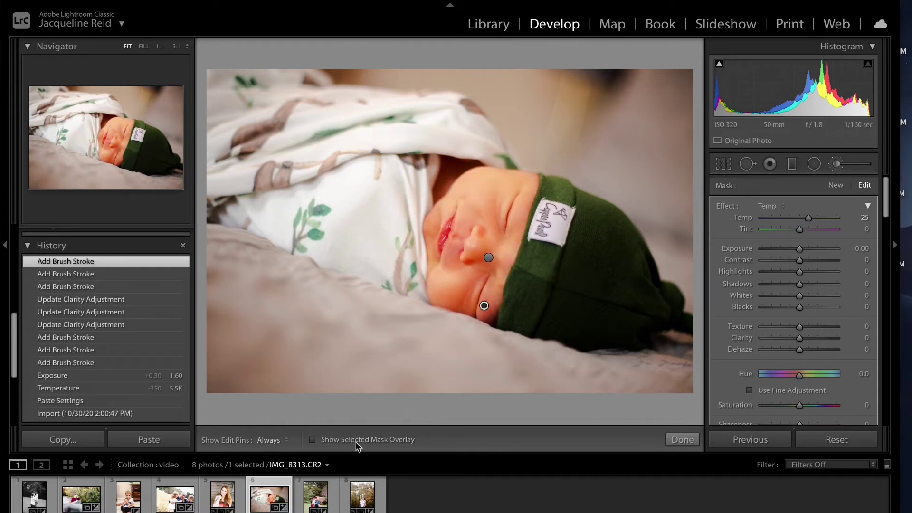
# Step: Reset the face mask's Temp to 0 and set its Tint to -14
pyautogui.doubleClick(745, 218)
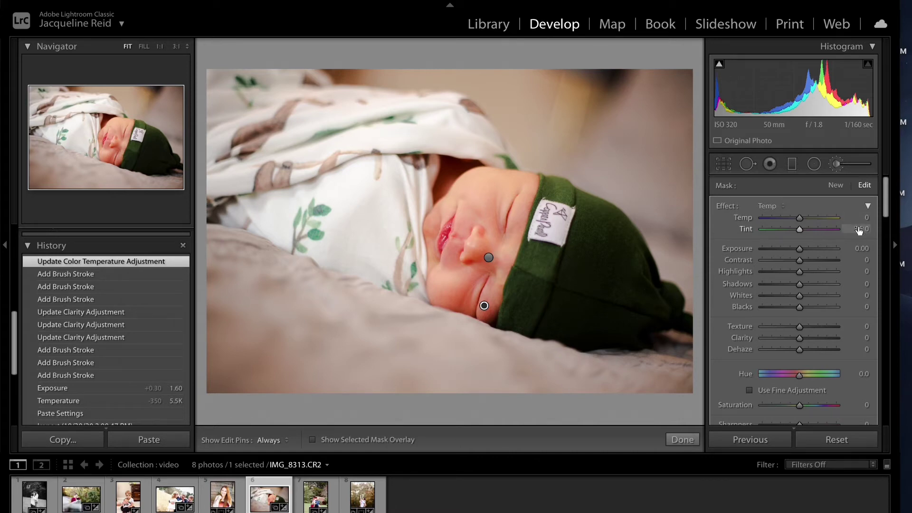
pyautogui.press('Down')
pyautogui.press('Down')
pyautogui.press('Down')
pyautogui.press('Down')
pyautogui.press('Down')
pyautogui.press('Down')
pyautogui.press('Down')
pyautogui.press('Down')
pyautogui.press('Down')
pyautogui.press('Down')
pyautogui.press('Down')
pyautogui.press('Down')
# Step: Try cooler and warmer Temp values on the baby's face mask, ending at 8
pyautogui.click(862, 219)
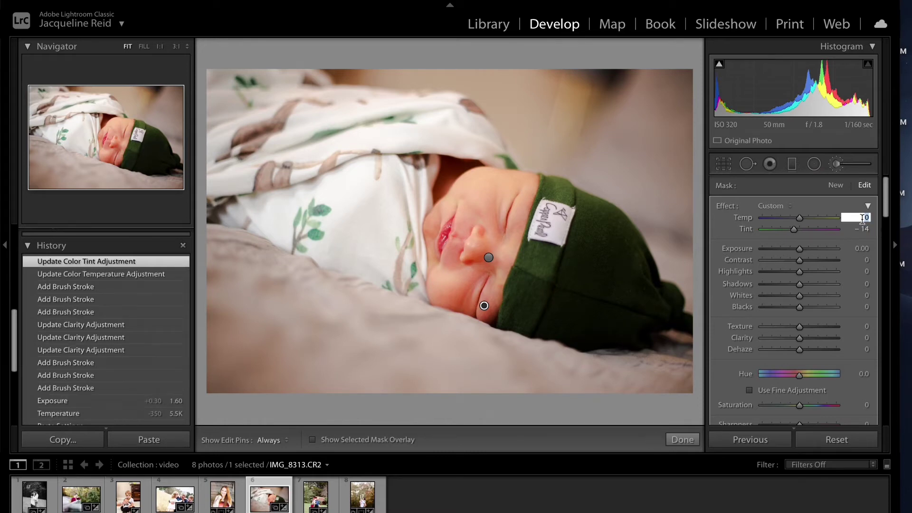
pyautogui.press('Down')
pyautogui.press('Down')
pyautogui.press('Down')
pyautogui.press('Down')
pyautogui.press('Down')
pyautogui.press('Down')
pyautogui.press('Down')
pyautogui.press('Down')
pyautogui.press('Down')
pyautogui.press('Down')
pyautogui.moveTo(795, 219); pyautogui.dragTo(804, 226)
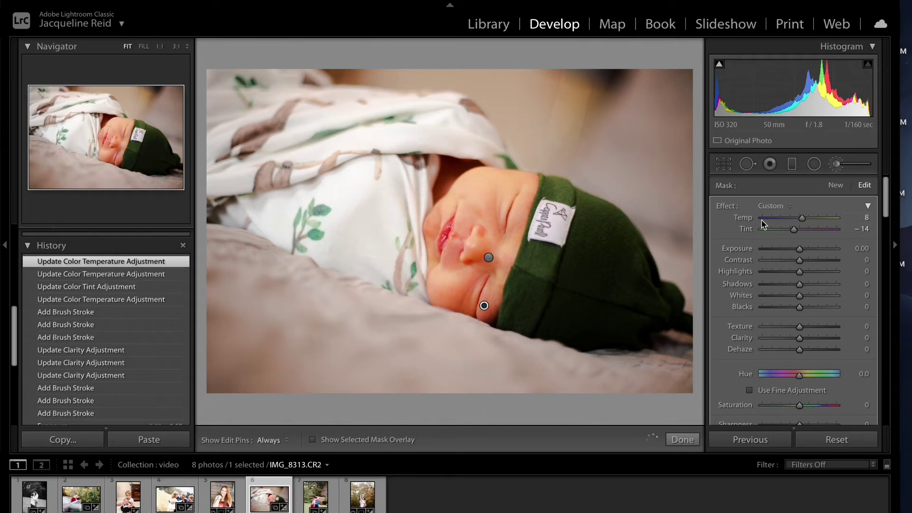
# Step: Reset the face mask's Temp, set it to -3, and finish the brush edit
pyautogui.doubleClick(746, 220)
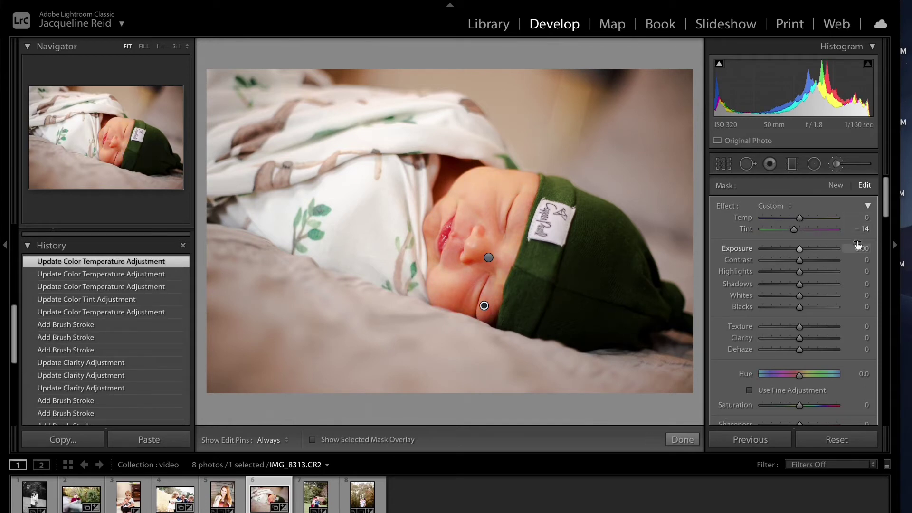
pyautogui.click(860, 218)
pyautogui.press('Down')
pyautogui.press('Down')
pyautogui.press('Down')
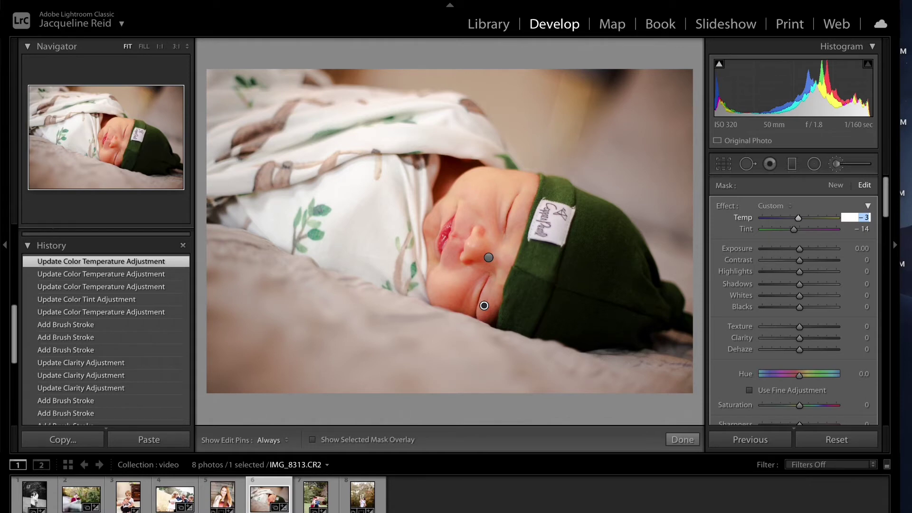
pyautogui.click(682, 439)
# Step: Compare the baby photo before and after the brush edits using its Exposure history state, and return to the latest state
pyautogui.scroll(-3, 58, 349)
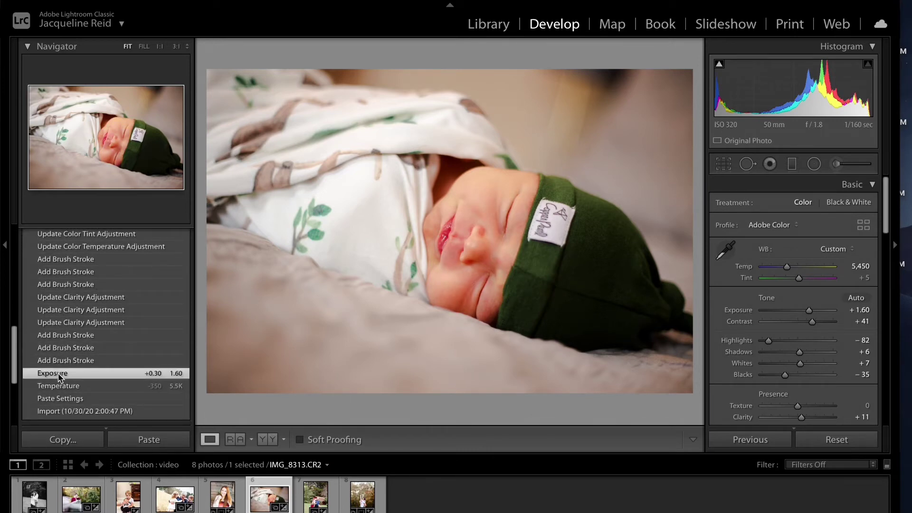
pyautogui.scroll(3, 71, 332)
pyautogui.click(74, 270)
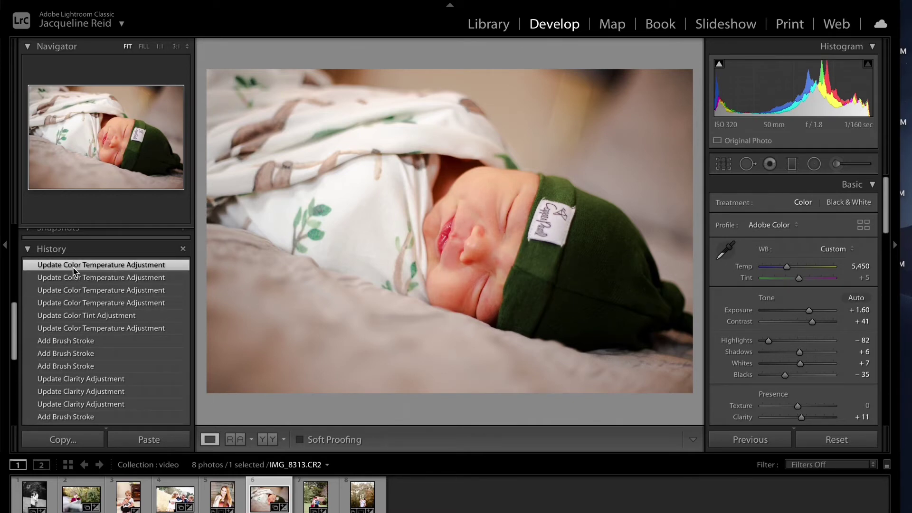
pyautogui.scroll(-2, 92, 311)
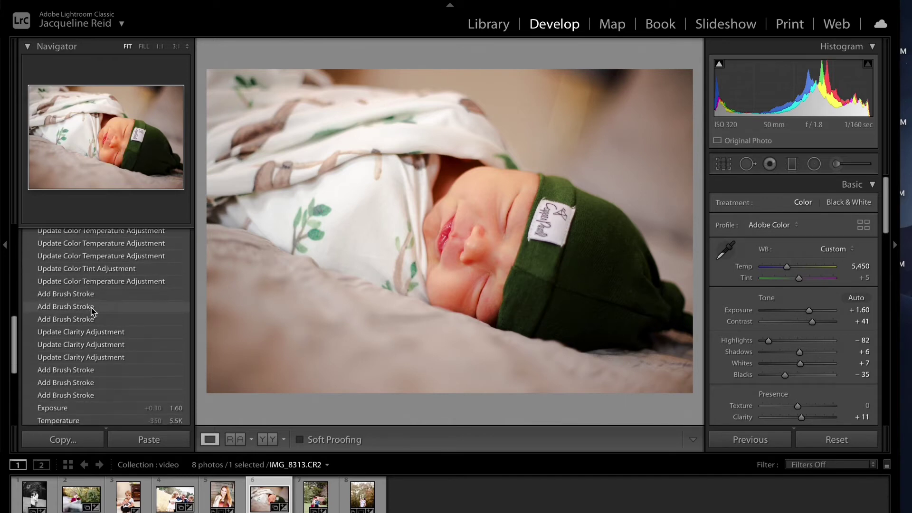
pyautogui.scroll(3, 92, 311)
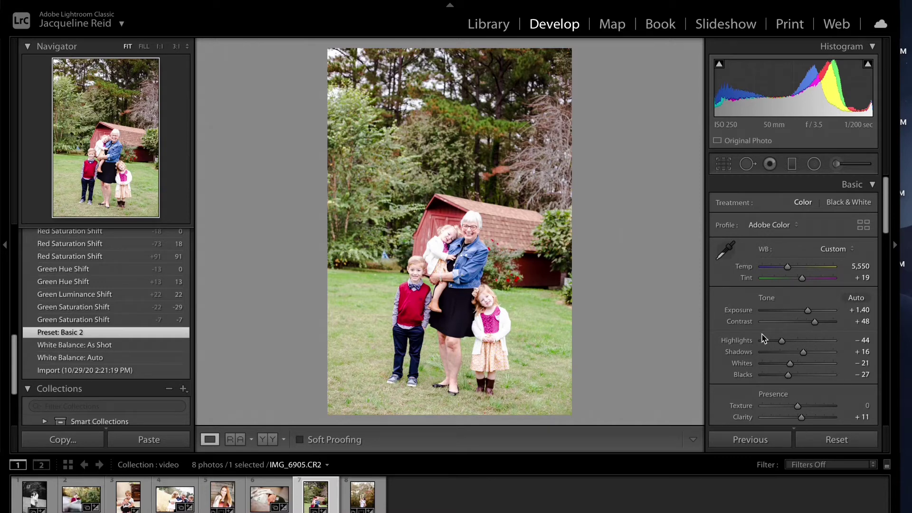
# Step: Open the green hue, saturation and luminance controls in the Color view of HSL/Color for IMG_6905.CR2
pyautogui.scroll(-5, 772, 351)
pyautogui.scroll(-10, 772, 351)
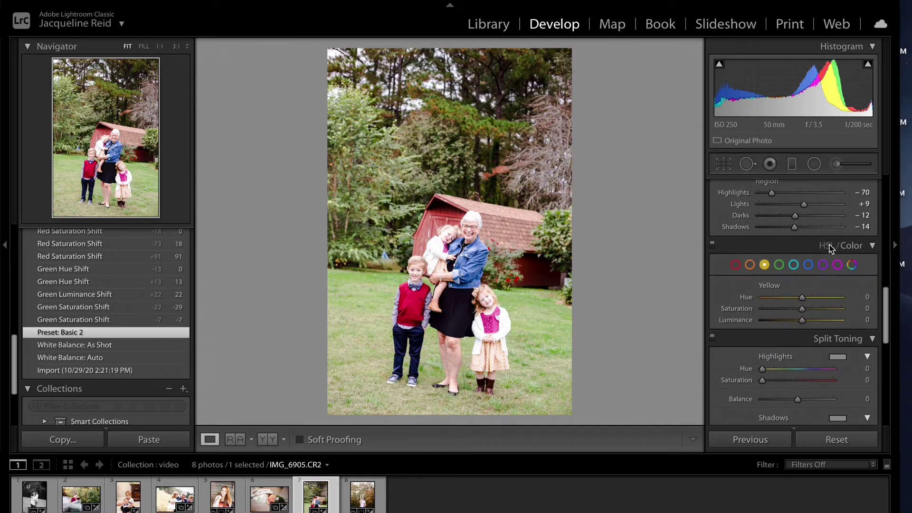
pyautogui.click(853, 251)
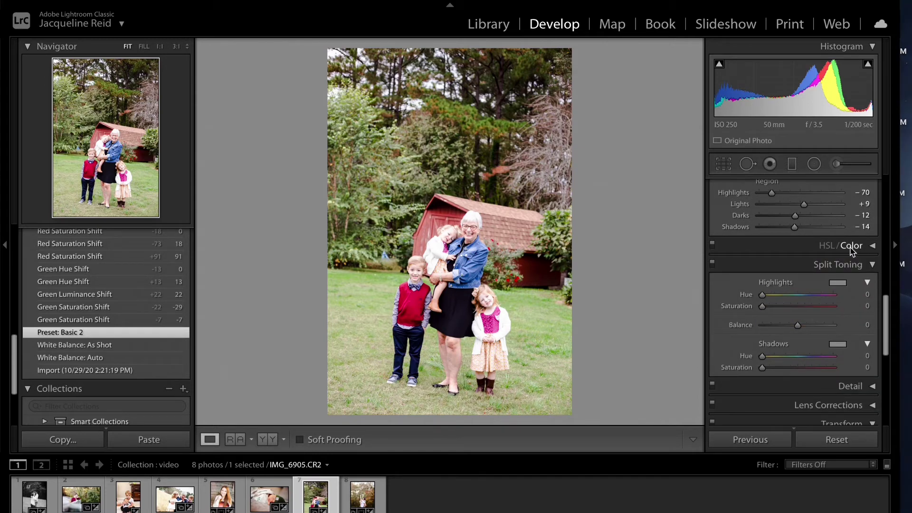
pyautogui.click(854, 248)
pyautogui.click(827, 247)
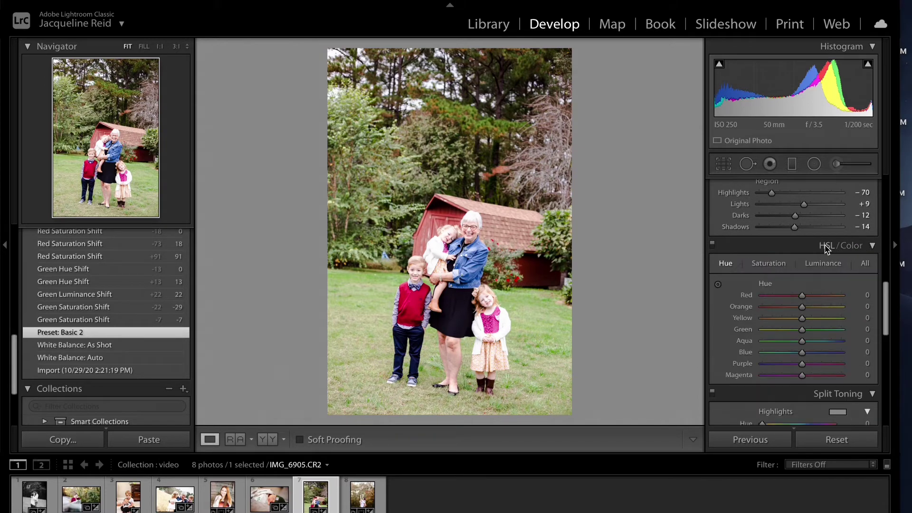
pyautogui.click(846, 249)
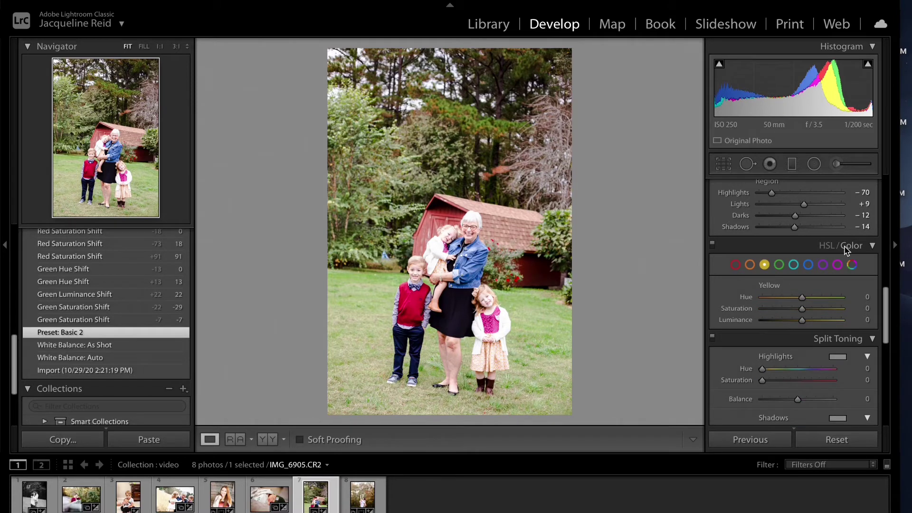
pyautogui.click(779, 266)
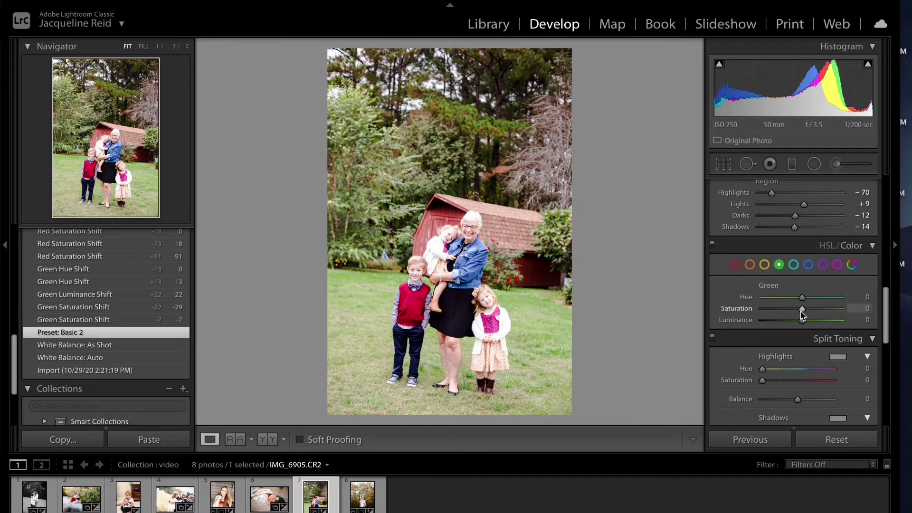
# Step: Try green saturation at -2, luminance at +43 and hue at about +78, resetting each one to 0
pyautogui.moveTo(801, 312)
pyautogui.mouseDown()
pyautogui.moveTo(765, 314)
pyautogui.moveTo(837, 321)
pyautogui.moveTo(802, 318)
pyautogui.mouseUp()
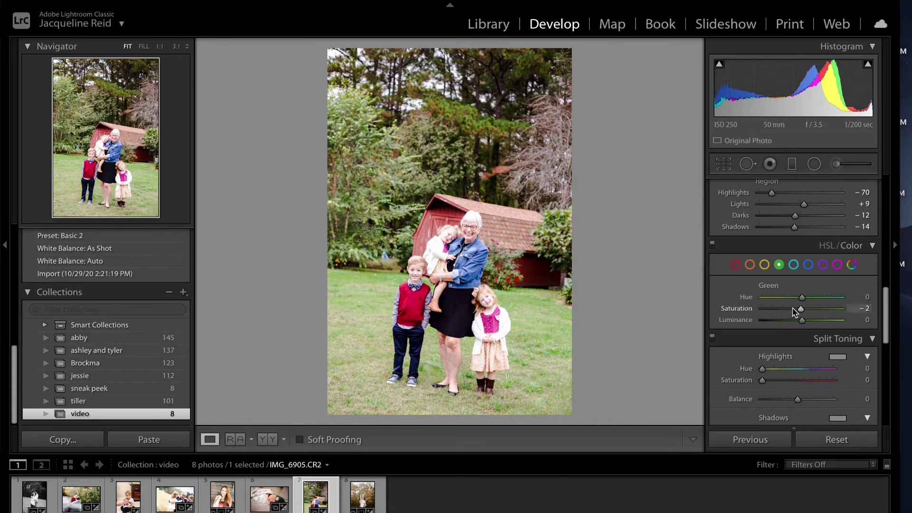
pyautogui.doubleClick(752, 310)
pyautogui.moveTo(802, 319)
pyautogui.mouseDown()
pyautogui.moveTo(826, 329)
pyautogui.moveTo(775, 326)
pyautogui.moveTo(844, 332)
pyautogui.moveTo(818, 323)
pyautogui.mouseUp()
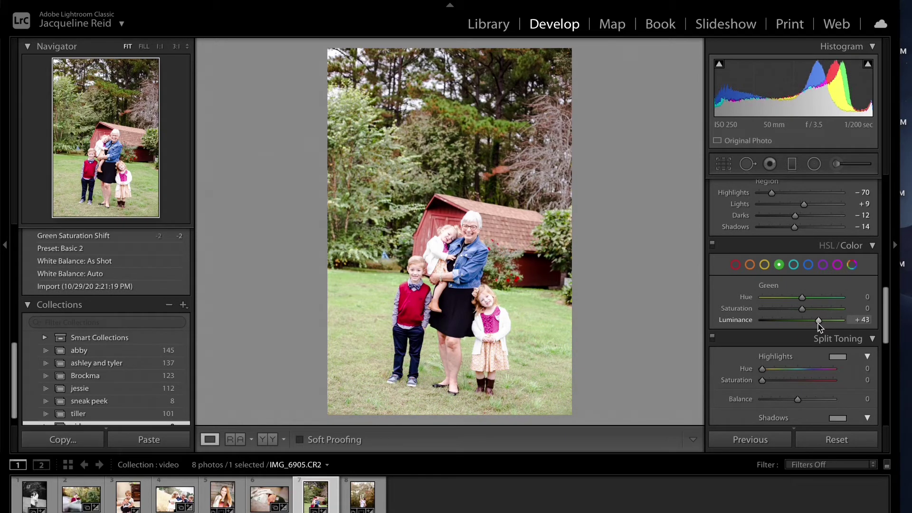
pyautogui.doubleClick(740, 323)
pyautogui.moveTo(802, 298); pyautogui.dragTo(836, 311)
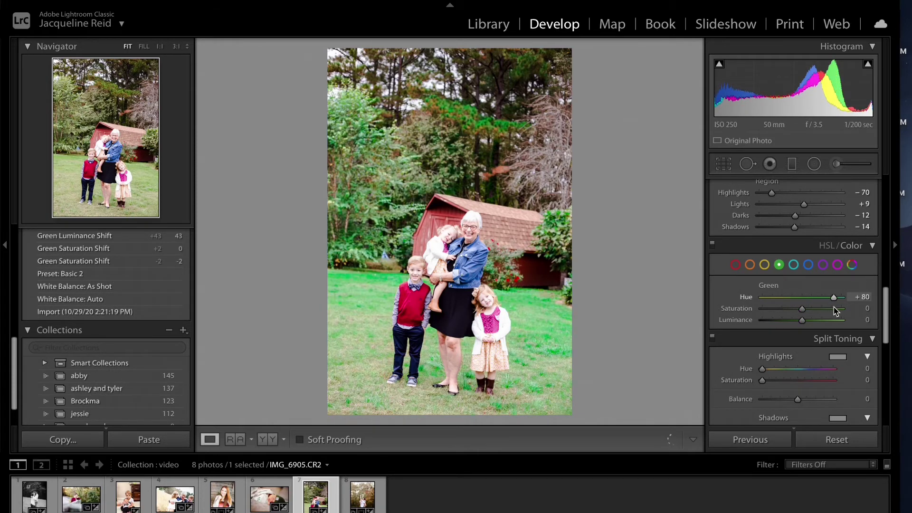
pyautogui.doubleClick(746, 298)
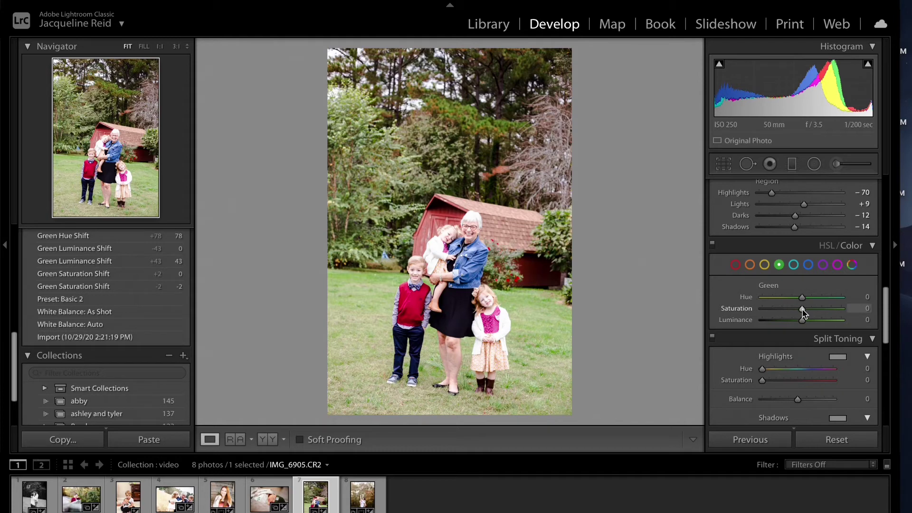
# Step: Set green saturation to -36 and luminance to +29, and yellow saturation to -13 and luminance to +14
pyautogui.moveTo(802, 309); pyautogui.dragTo(816, 328)
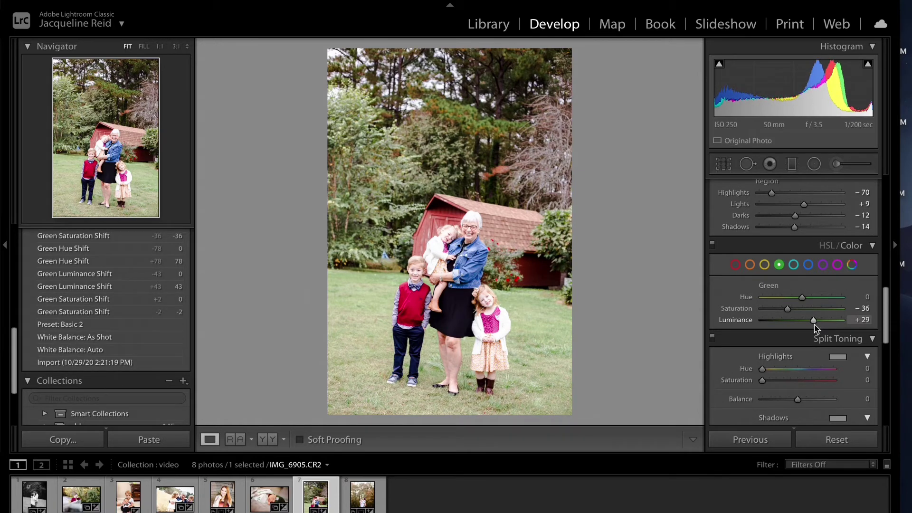
pyautogui.click(765, 265)
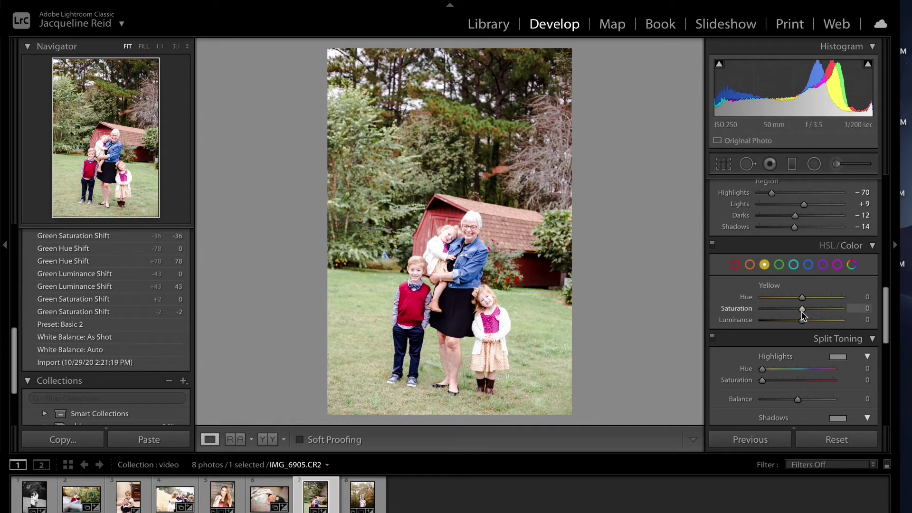
pyautogui.moveTo(802, 315)
pyautogui.mouseDown()
pyautogui.moveTo(781, 315)
pyautogui.moveTo(819, 316)
pyautogui.moveTo(796, 314)
pyautogui.moveTo(811, 327)
pyautogui.mouseUp()
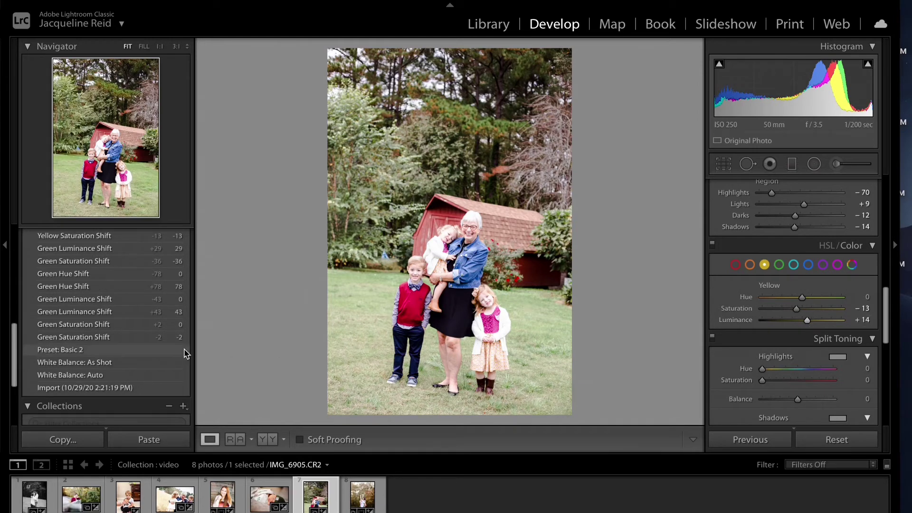
# Step: Compare the family photo with its Preset: Basic 2 history state and return to the latest Yellow Luminance Shift state
pyautogui.scroll(10, 119, 287)
pyautogui.scroll(-10, 118, 291)
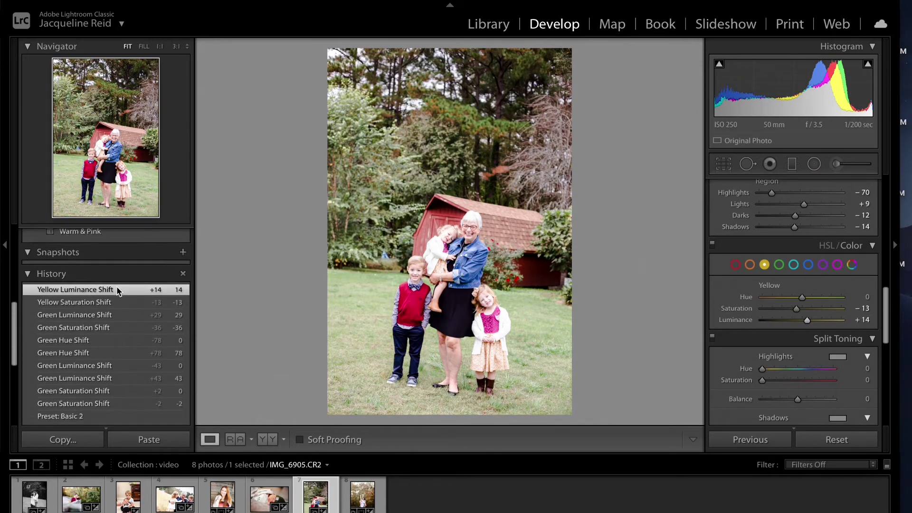
pyautogui.click(94, 375)
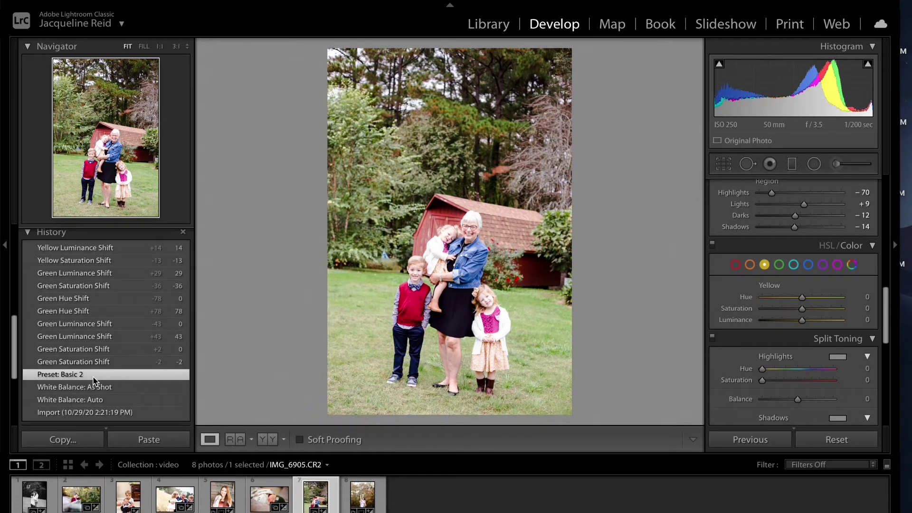
pyautogui.click(93, 251)
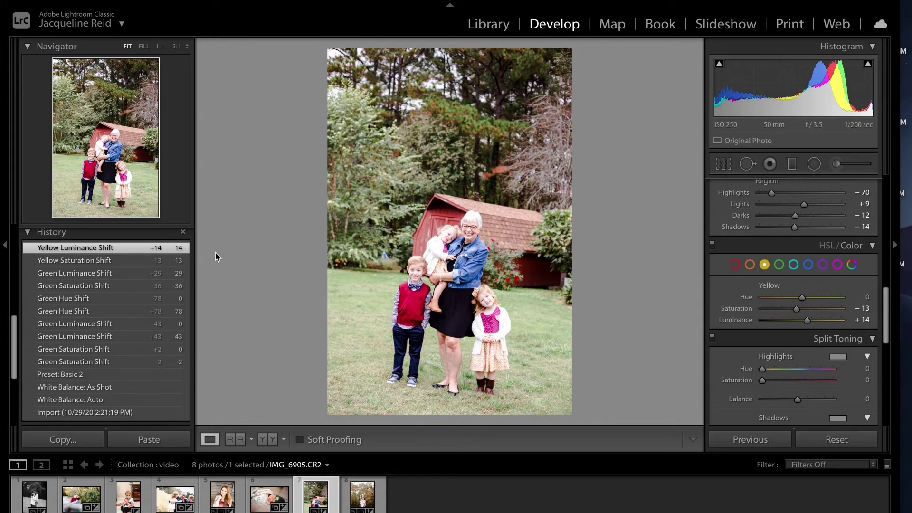
# Step: Open IMG_9324.CR2 and reset the saturation and luminance of both yellow and green to 0
pyautogui.click(366, 503)
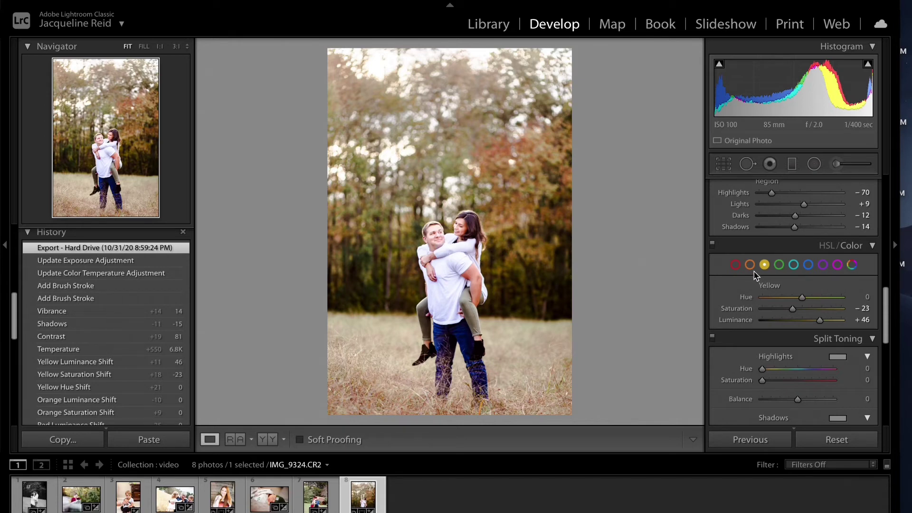
pyautogui.doubleClick(746, 309)
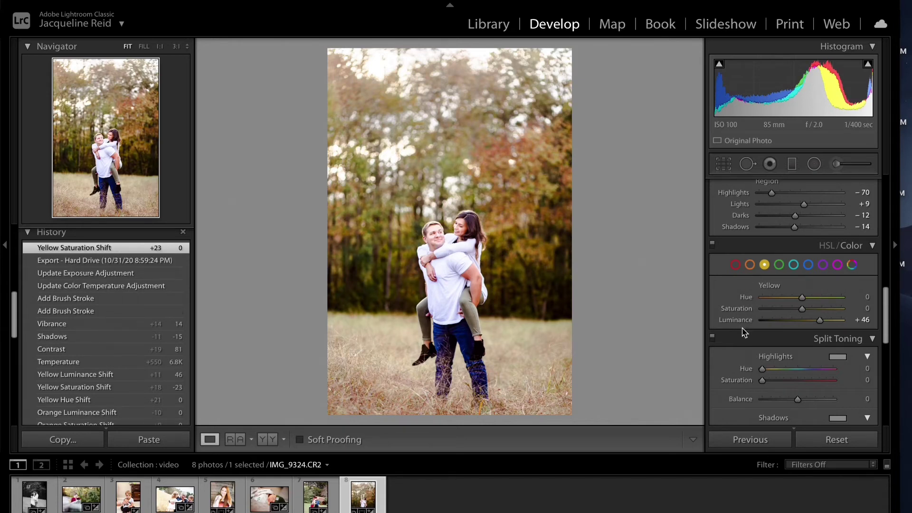
pyautogui.doubleClick(740, 320)
pyautogui.click(779, 265)
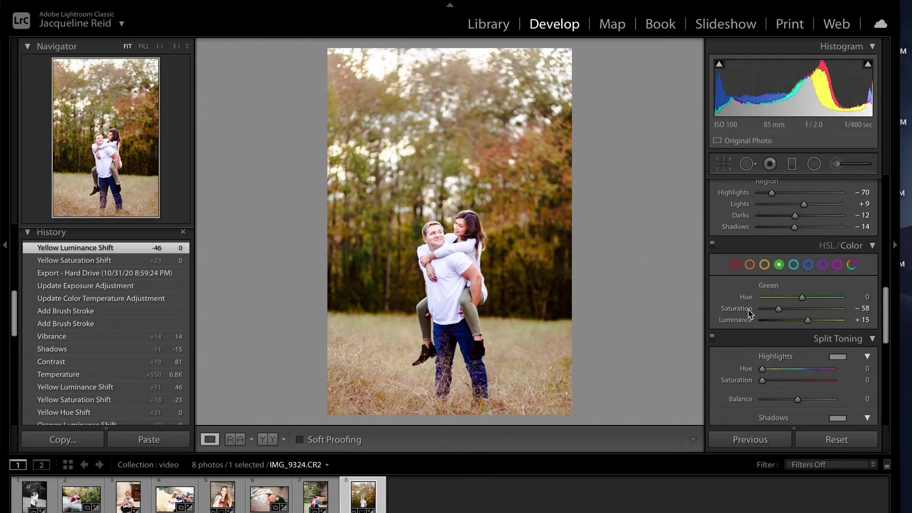
pyautogui.doubleClick(737, 310)
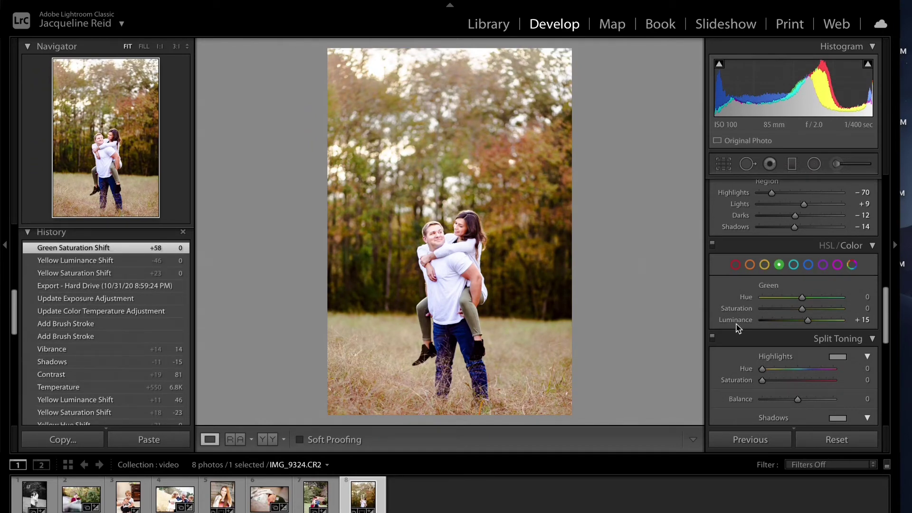
pyautogui.doubleClick(736, 321)
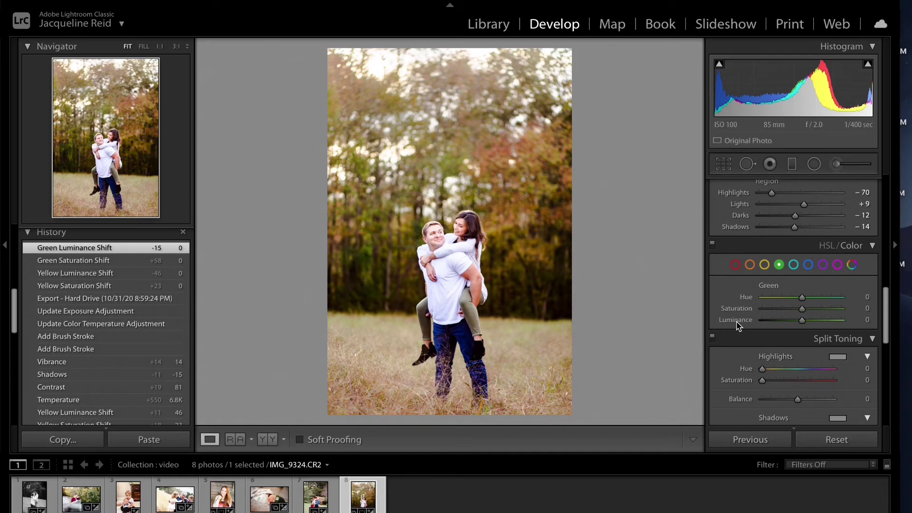
# Step: Shift orange to hue -26, saturation +31, luminance +33; yellow to hue -9, saturation +19, luminance +18; red to hue -10, saturation +18
pyautogui.click(750, 265)
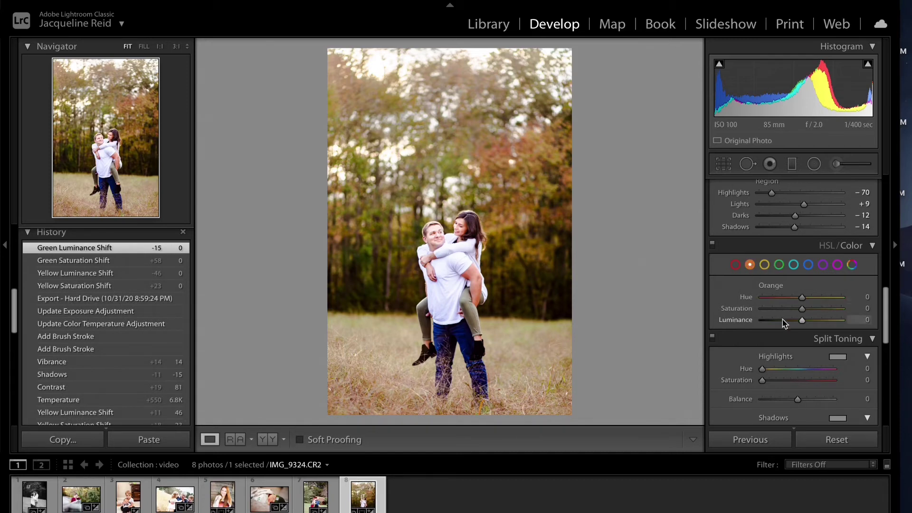
pyautogui.moveTo(803, 312)
pyautogui.mouseDown()
pyautogui.moveTo(814, 314)
pyautogui.moveTo(792, 322)
pyautogui.moveTo(816, 326)
pyautogui.moveTo(782, 298)
pyautogui.moveTo(820, 301)
pyautogui.moveTo(792, 306)
pyautogui.moveTo(811, 313)
pyautogui.moveTo(798, 300)
pyautogui.moveTo(811, 324)
pyautogui.moveTo(797, 298)
pyautogui.mouseUp()
pyautogui.click(764, 265)
pyautogui.click(735, 265)
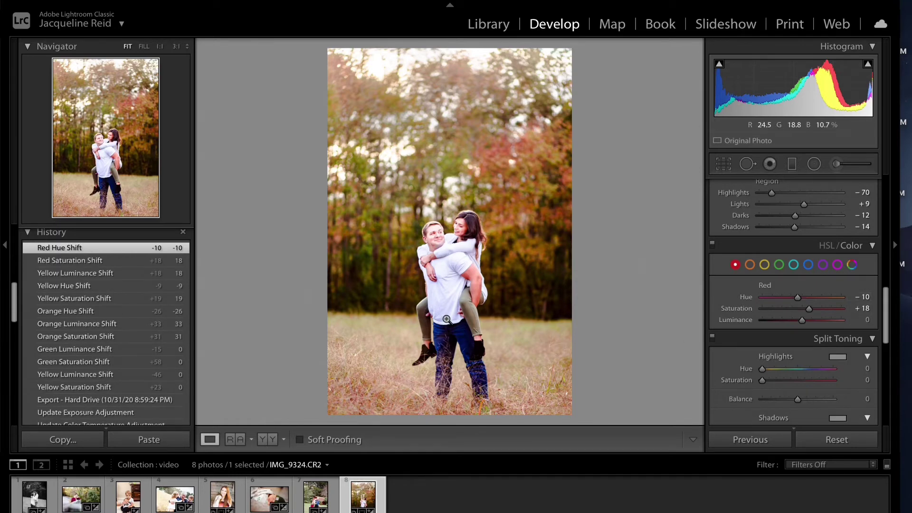
pyautogui.click(454, 228)
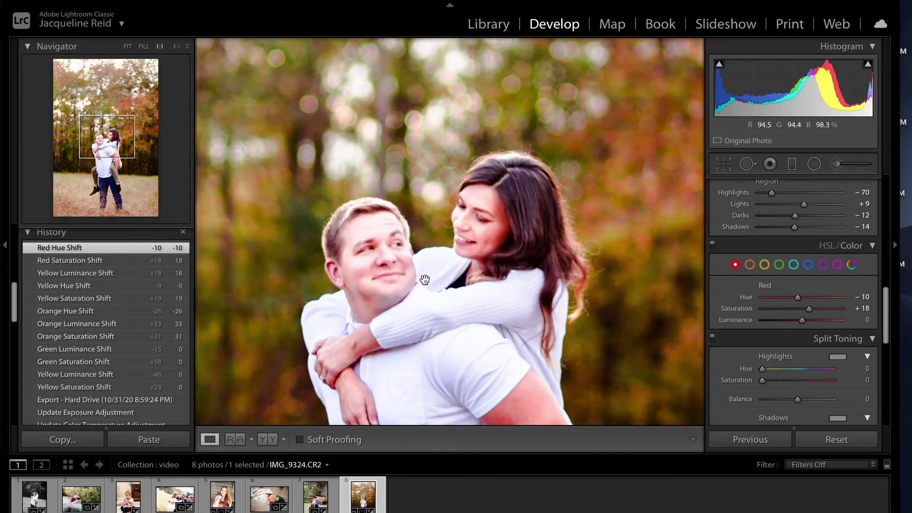
# Step: Tint the split-toning highlights of the full photo with hue 113 and saturation 6
pyautogui.click(373, 293)
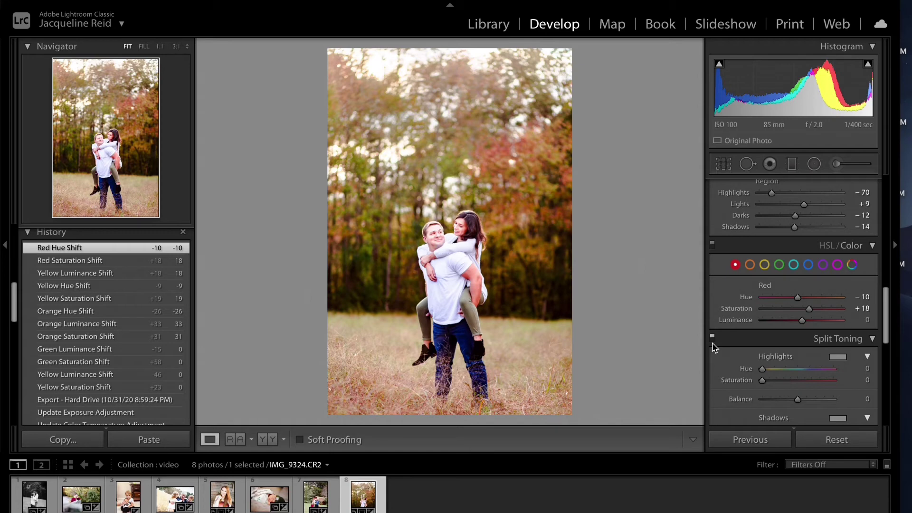
pyautogui.scroll(-5, 714, 348)
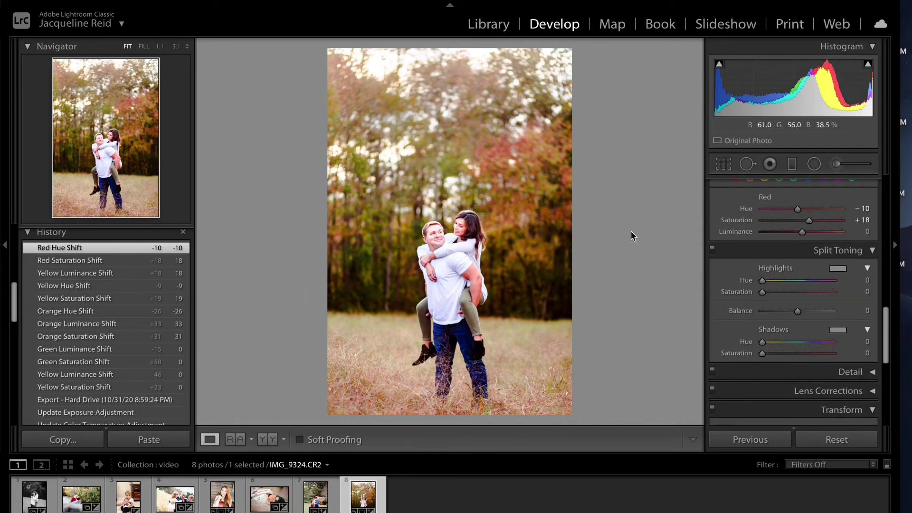
pyautogui.scroll(-2, 754, 291)
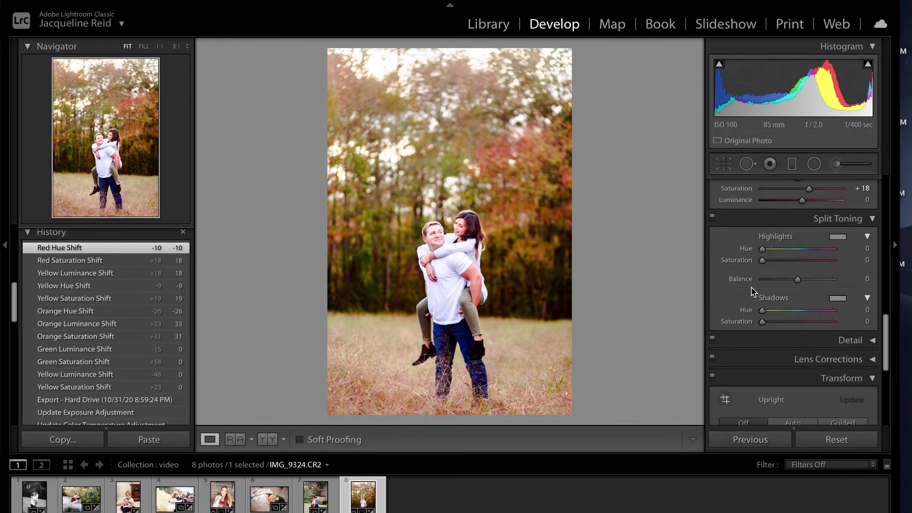
pyautogui.click(838, 237)
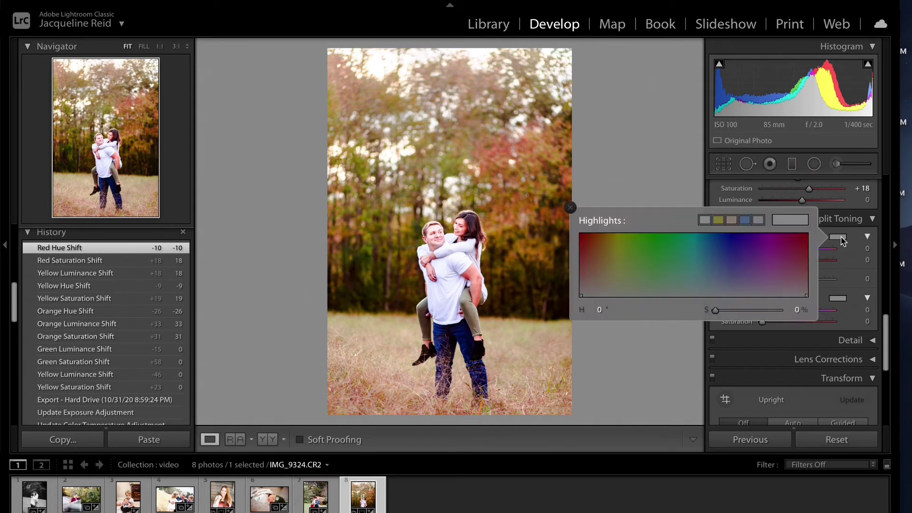
pyautogui.click(613, 292)
pyautogui.moveTo(613, 292); pyautogui.dragTo(652, 292)
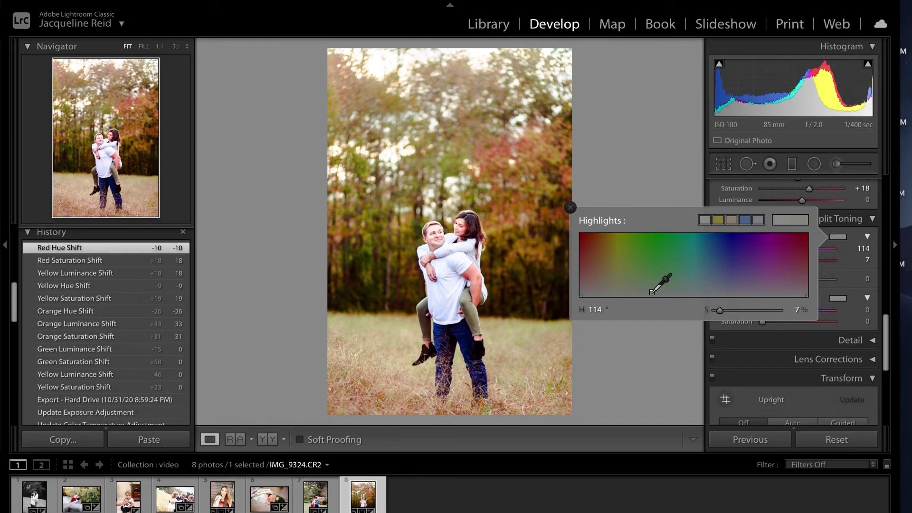
pyautogui.moveTo(652, 292); pyautogui.dragTo(651, 292)
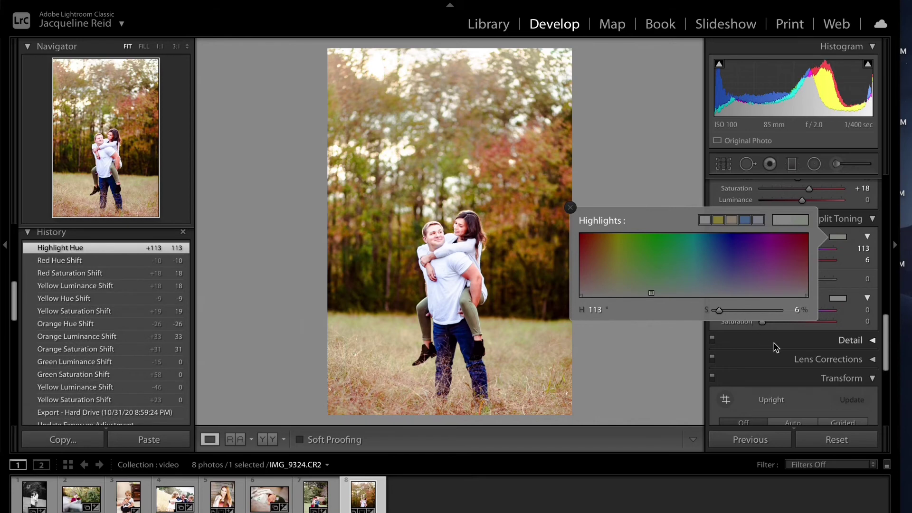
pyautogui.click(847, 272)
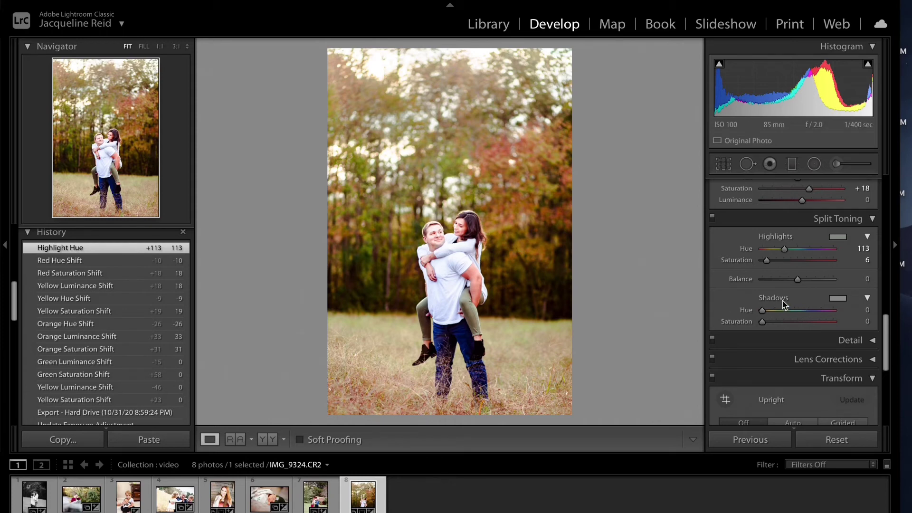
# Step: Tint the split-toning shadows with hue 224 and saturation 8, and set the split-toning balance to +28
pyautogui.click(838, 299)
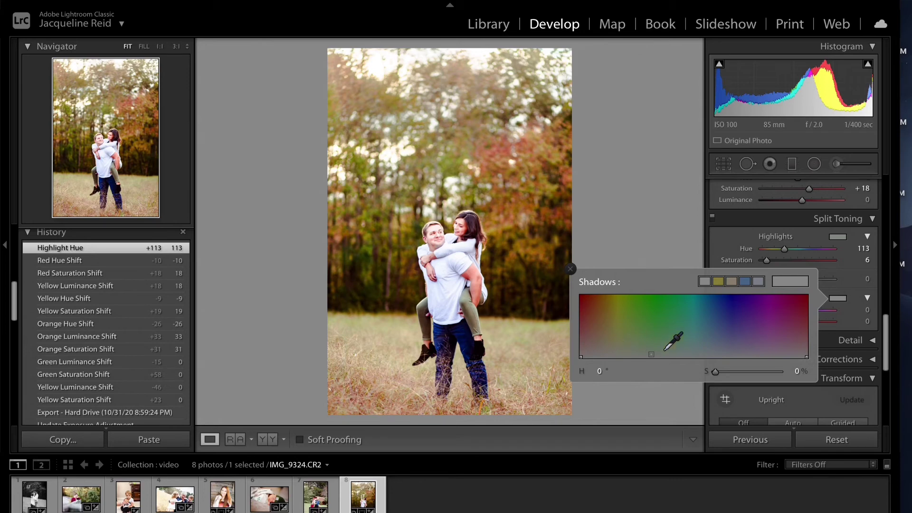
pyautogui.click(720, 354)
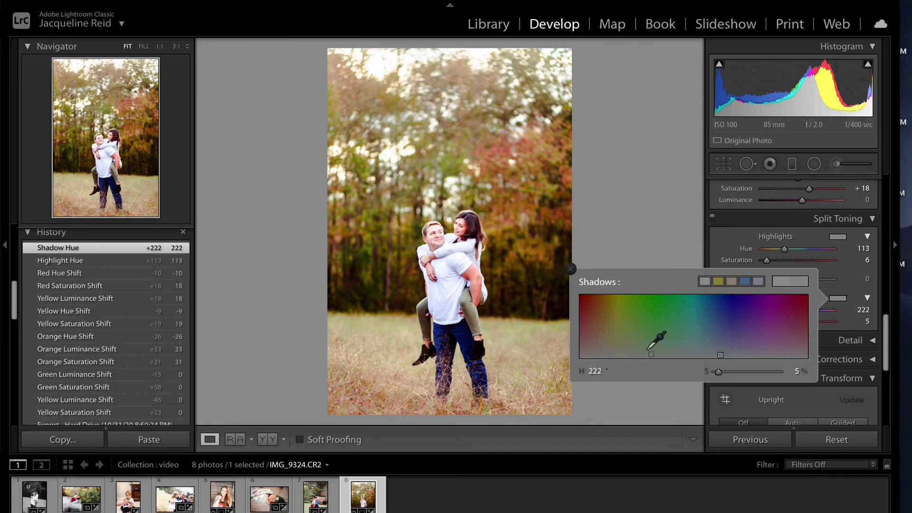
pyautogui.click(769, 354)
pyautogui.moveTo(769, 354)
pyautogui.mouseDown()
pyautogui.moveTo(699, 355)
pyautogui.moveTo(754, 357)
pyautogui.moveTo(764, 341)
pyautogui.moveTo(722, 351)
pyautogui.mouseUp()
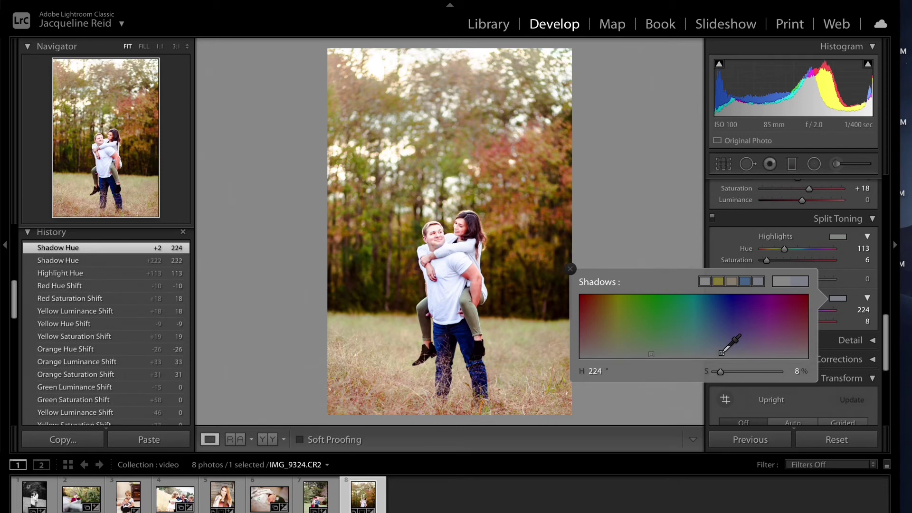
pyautogui.click(685, 395)
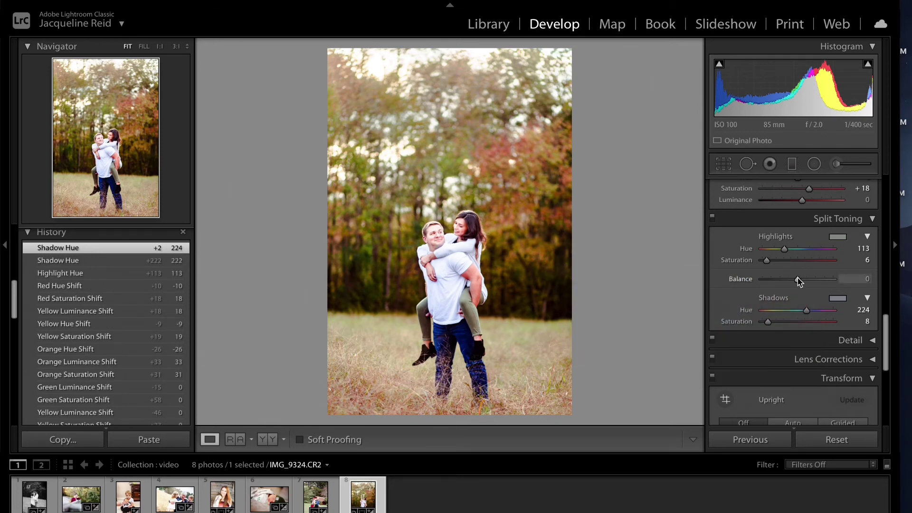
pyautogui.moveTo(798, 282); pyautogui.dragTo(772, 283)
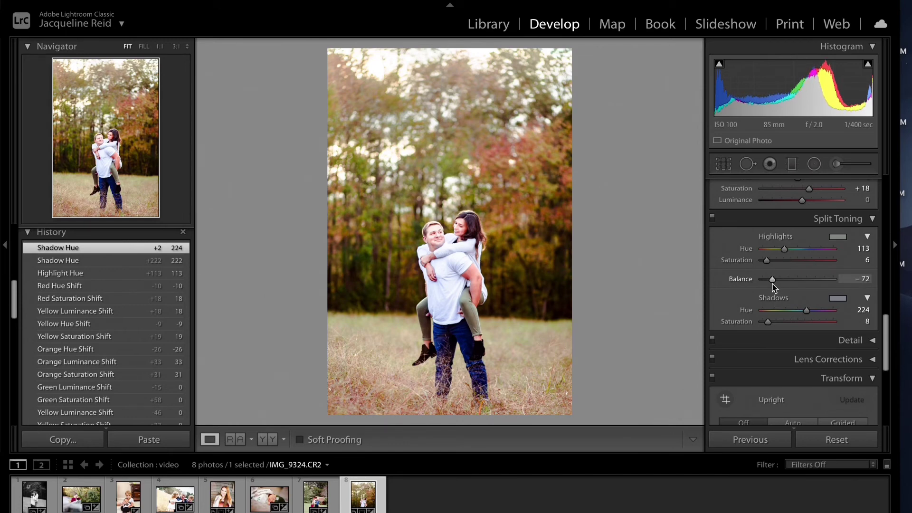
pyautogui.moveTo(772, 283); pyautogui.dragTo(809, 289)
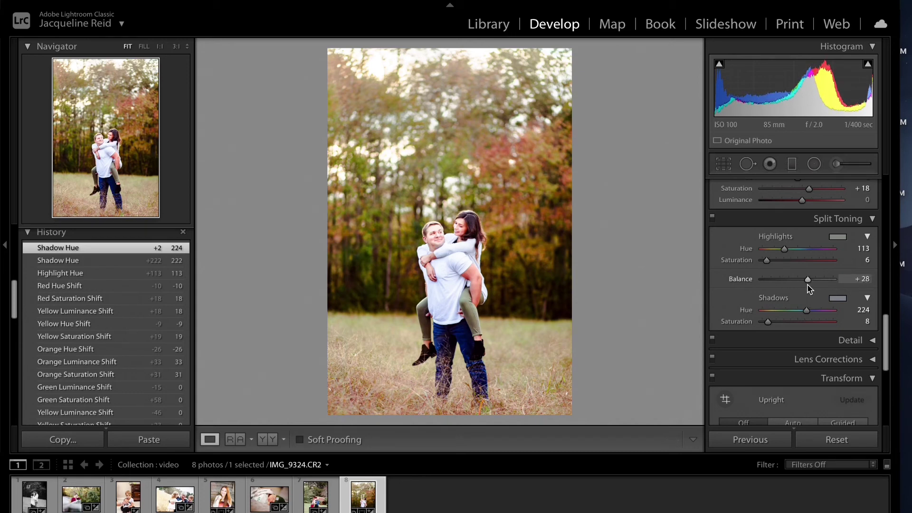
# Step: Compare the photo with its Export - Hard Drive history state and return to the Split Toning Balance state
pyautogui.scroll(-5, 132, 355)
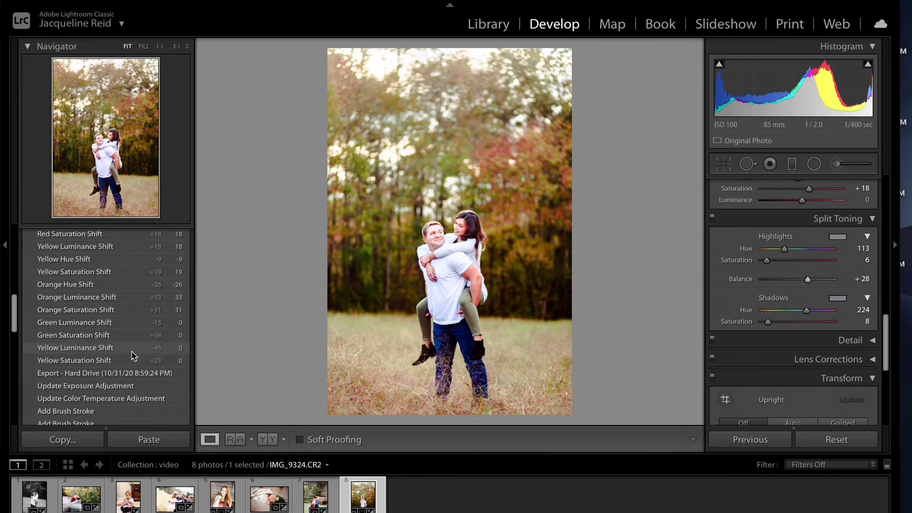
pyautogui.click(124, 375)
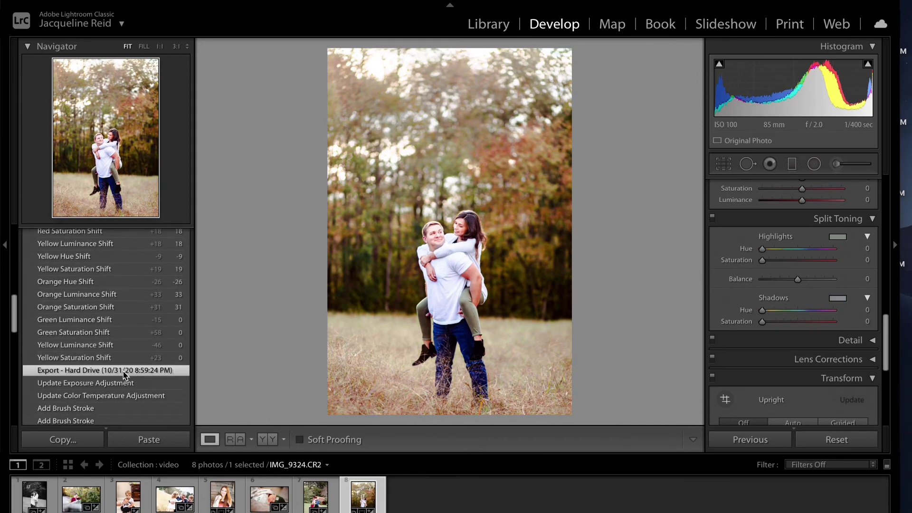
pyautogui.scroll(10, 116, 311)
pyautogui.scroll(-3, 109, 346)
pyautogui.click(109, 353)
pyautogui.scroll(-1, 108, 352)
pyautogui.click(109, 327)
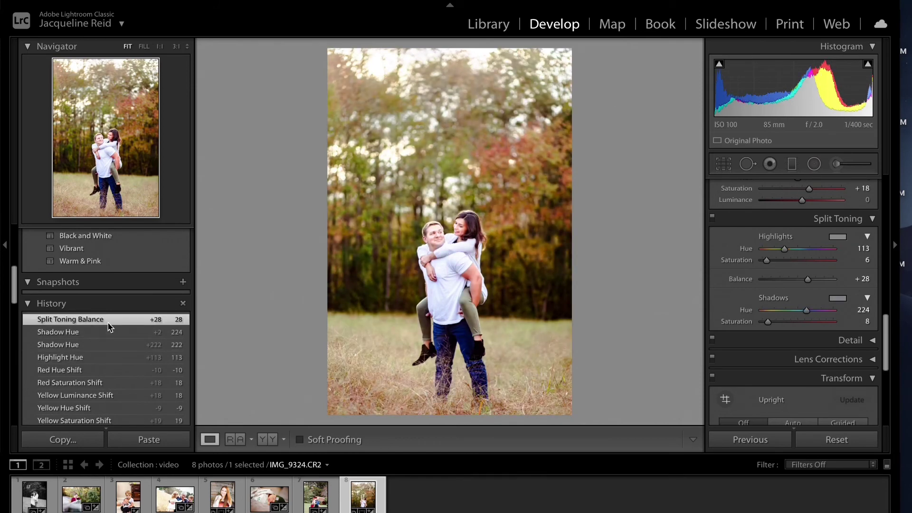
# Step: Paint a new Adjustment Brush stroke over the woman's cheek and face
pyautogui.click(448, 233)
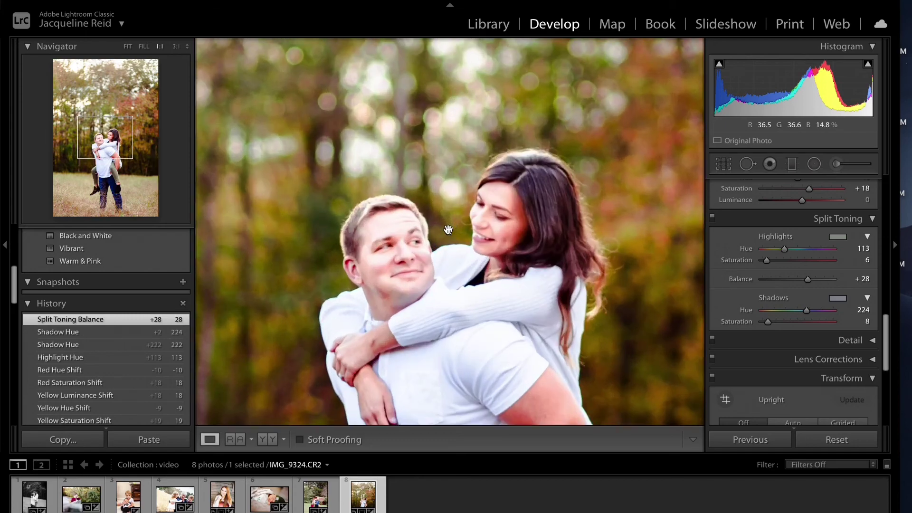
pyautogui.click(838, 164)
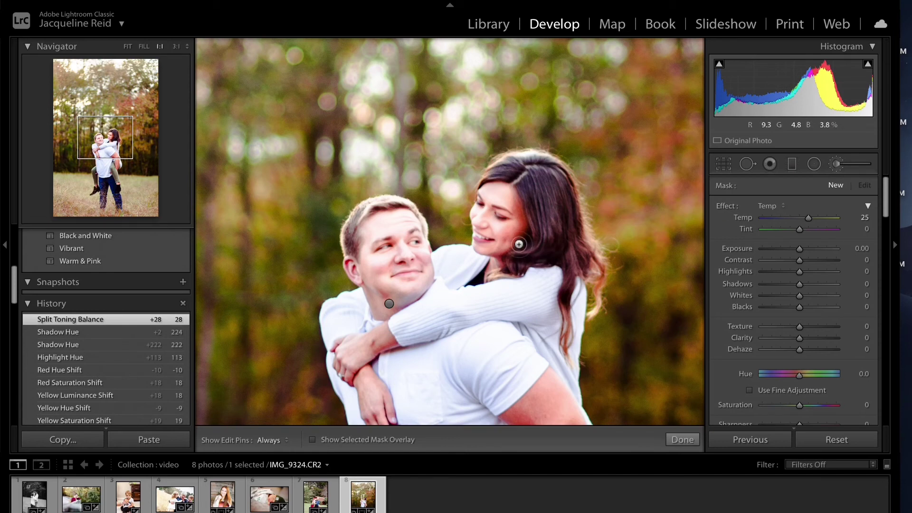
pyautogui.press('h')
pyautogui.moveTo(512, 237)
pyautogui.mouseDown()
pyautogui.moveTo(520, 195)
pyautogui.moveTo(516, 233)
pyautogui.moveTo(503, 248)
pyautogui.moveTo(519, 223)
pyautogui.moveTo(512, 195)
pyautogui.mouseUp()
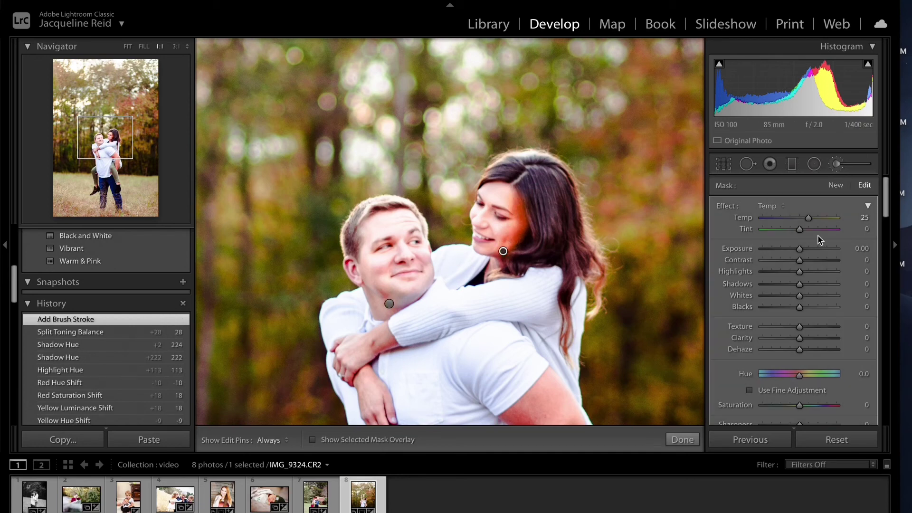
# Step: Set the brushed area's temperature to -17 and tint to -12, and finish the brush adjustment
pyautogui.doubleClick(743, 220)
pyautogui.click(867, 217)
pyautogui.write('-5')
pyautogui.press('Return')
pyautogui.press('Down')
pyautogui.press('Down')
pyautogui.press('Down')
pyautogui.press('Down')
pyautogui.press('Down')
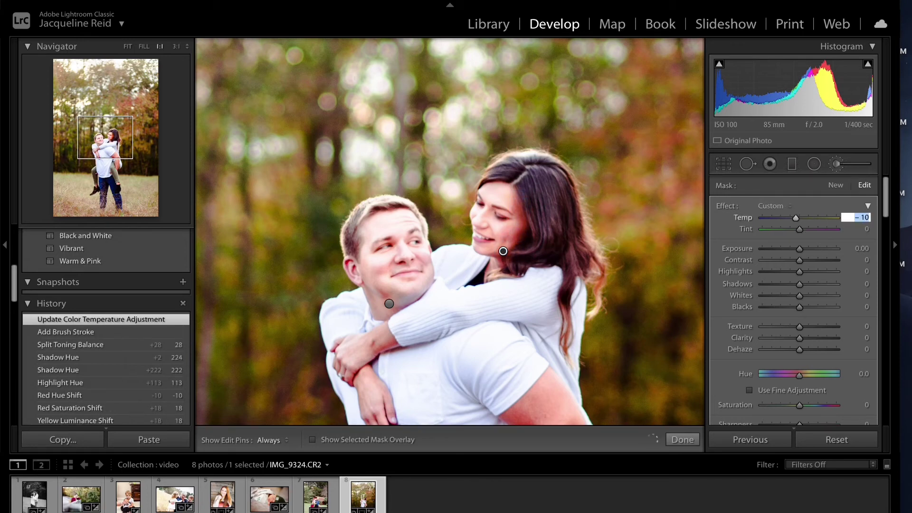
pyautogui.press('Tab')
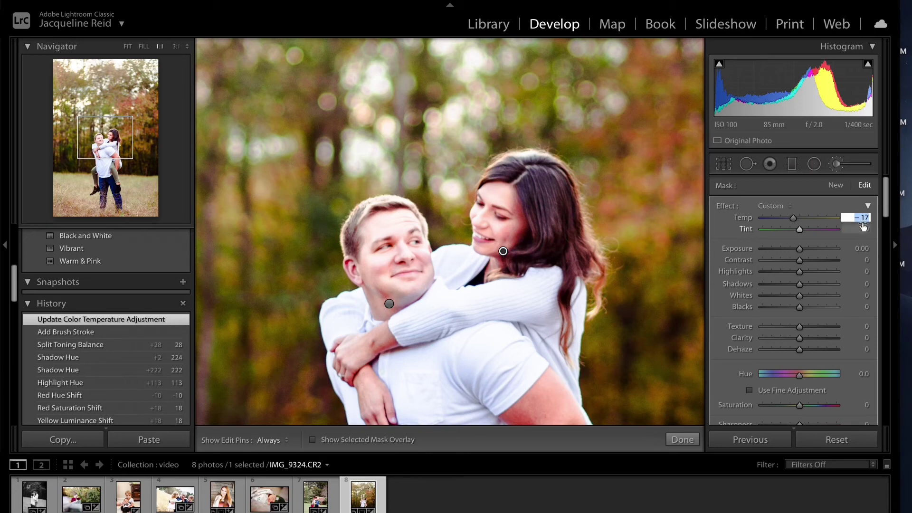
pyautogui.press('Down')
pyautogui.press('Down')
pyautogui.press('Down')
pyautogui.press('Down')
pyautogui.press('Down')
pyautogui.press('Down')
pyautogui.press('Down')
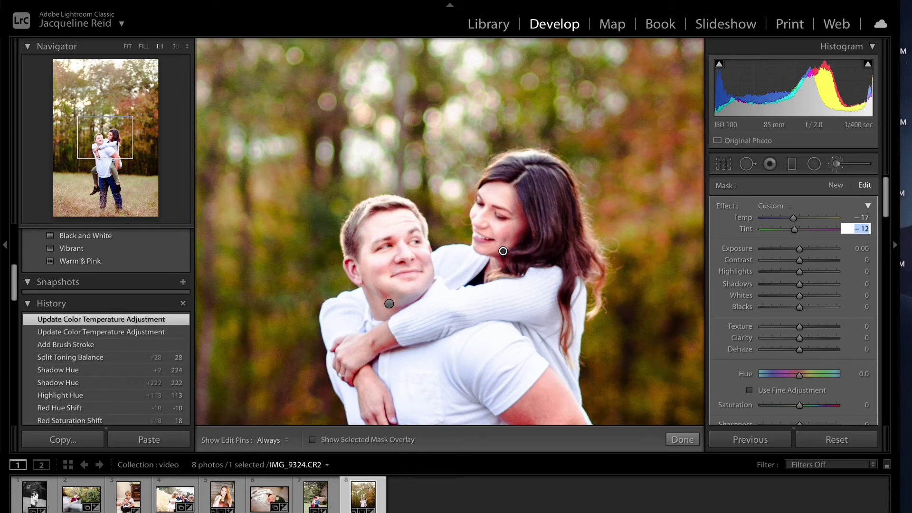
pyautogui.click(682, 439)
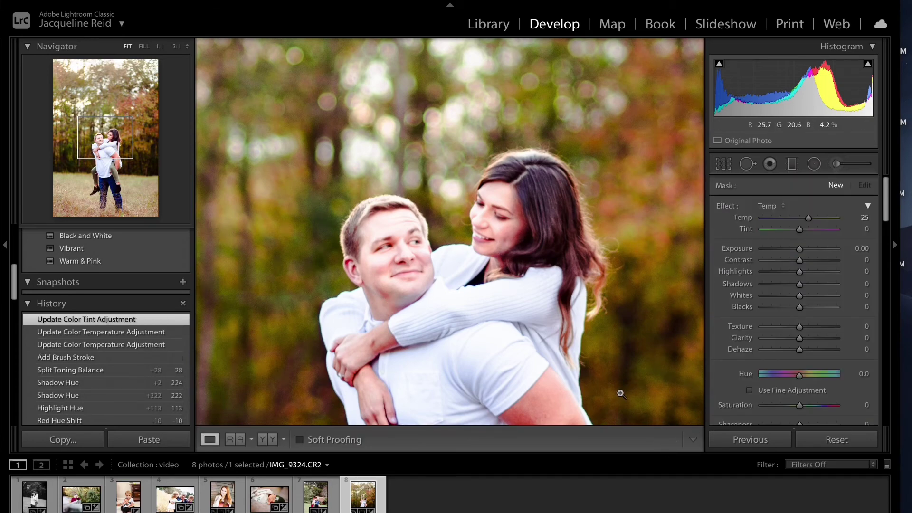
# Step: Compare the full photo with its Add Brush Stroke history state and return to the latest Update Color Tint Adjustment state
pyautogui.click(617, 370)
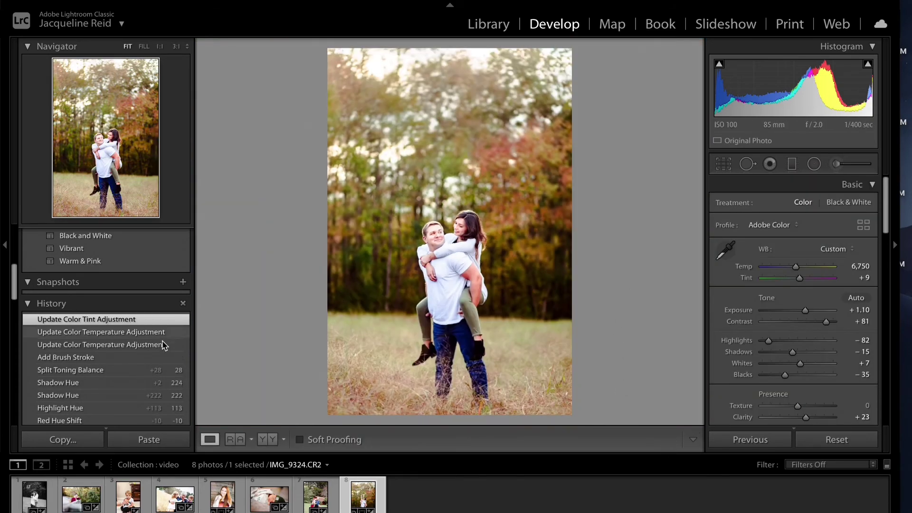
pyautogui.click(116, 357)
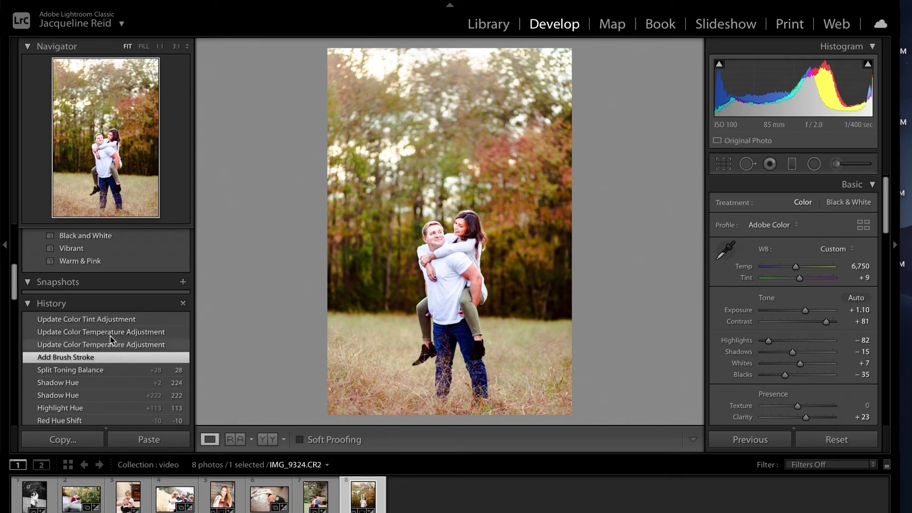
pyautogui.click(109, 320)
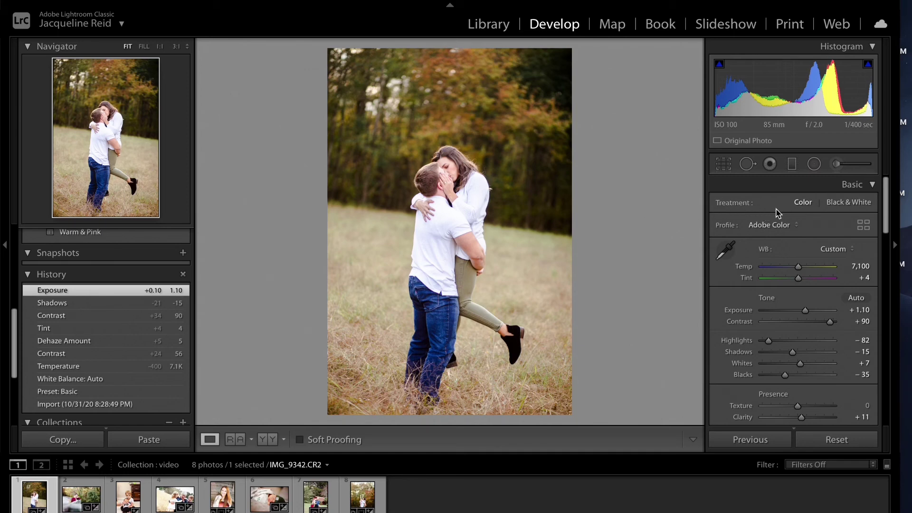
# Step: Convert IMG_9342.CR2 to black and white and set contrast to +96, shadows to -53, whites to +42 and blacks to -54
pyautogui.click(852, 204)
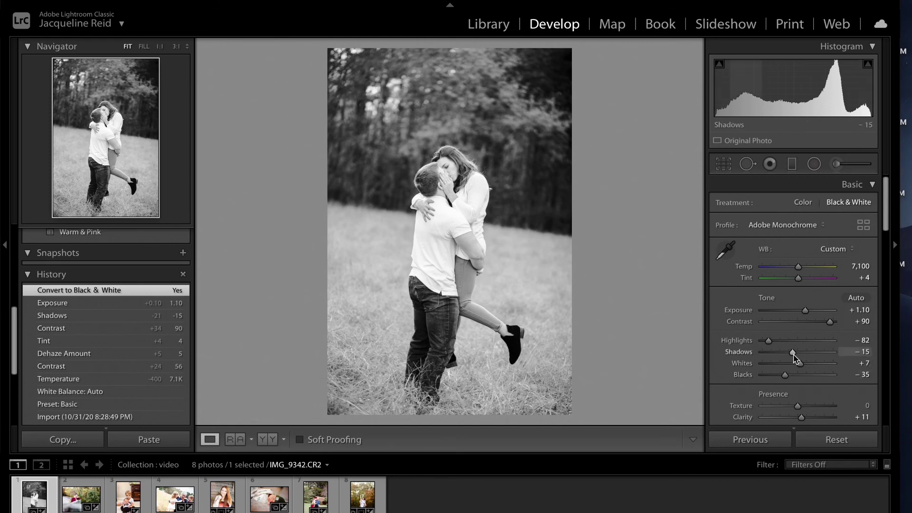
pyautogui.moveTo(830, 322); pyautogui.dragTo(832, 322)
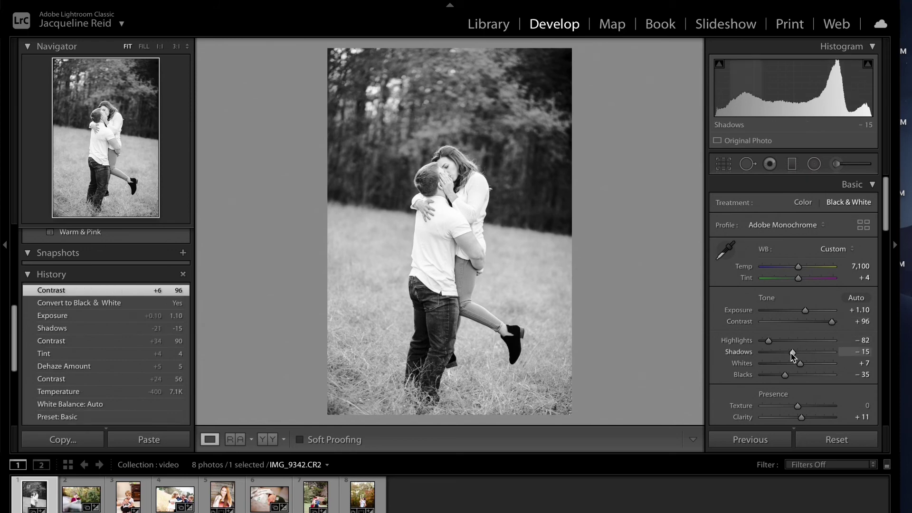
pyautogui.moveTo(792, 355); pyautogui.dragTo(777, 375)
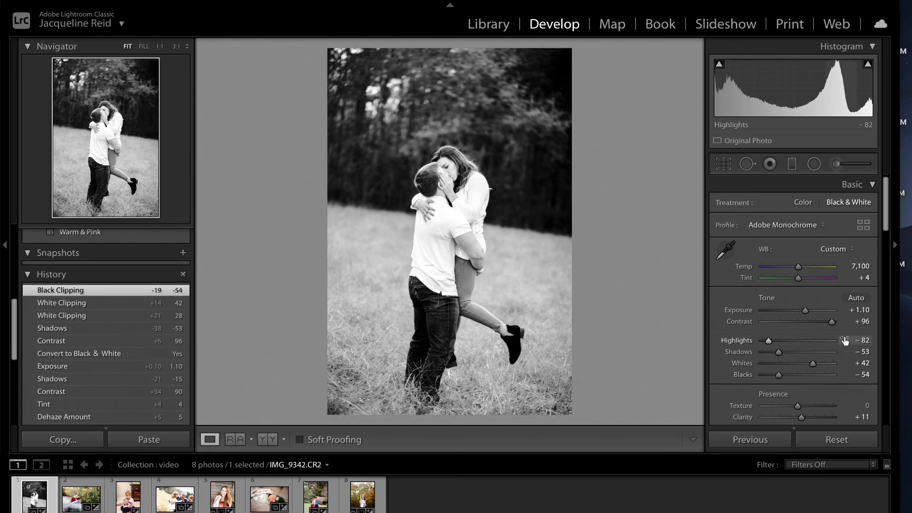
# Step: Raise the black-and-white photo's exposure to +1.40
pyautogui.click(861, 311)
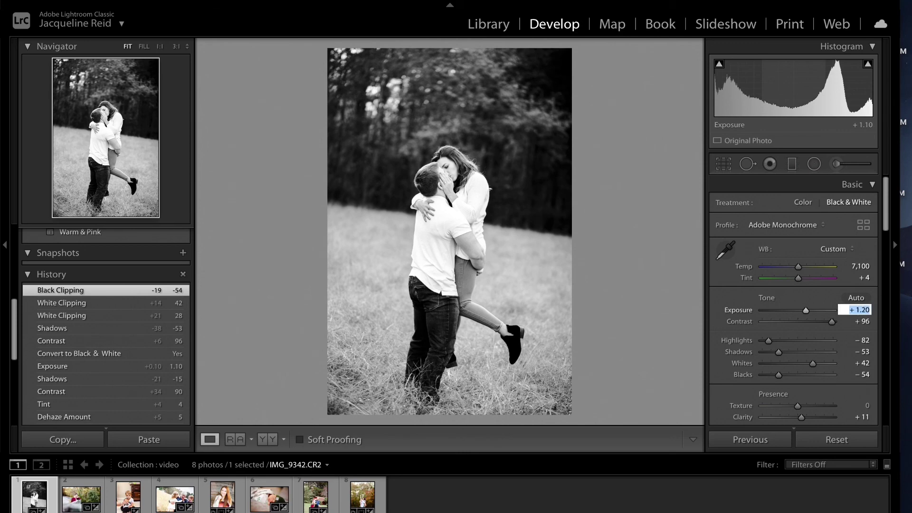
pyautogui.press('Up')
pyautogui.press('Up')
pyautogui.press('Up')
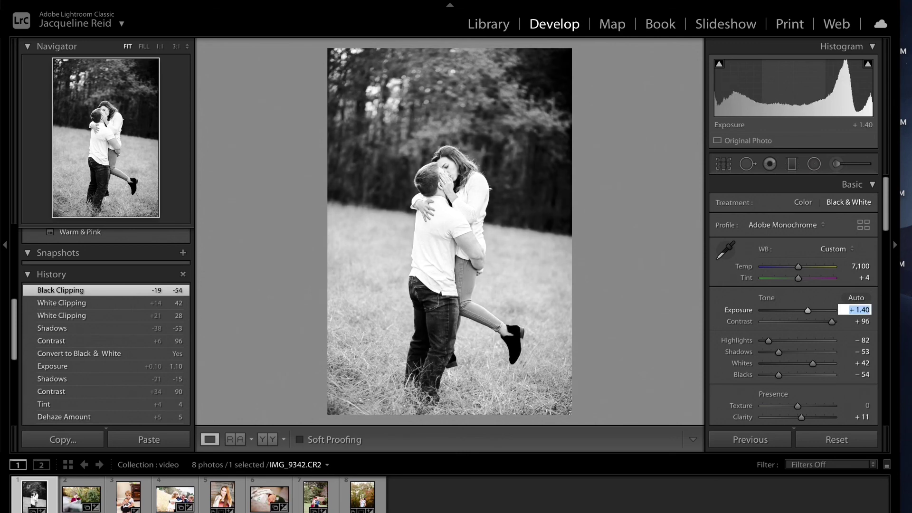
pyautogui.press('Return')
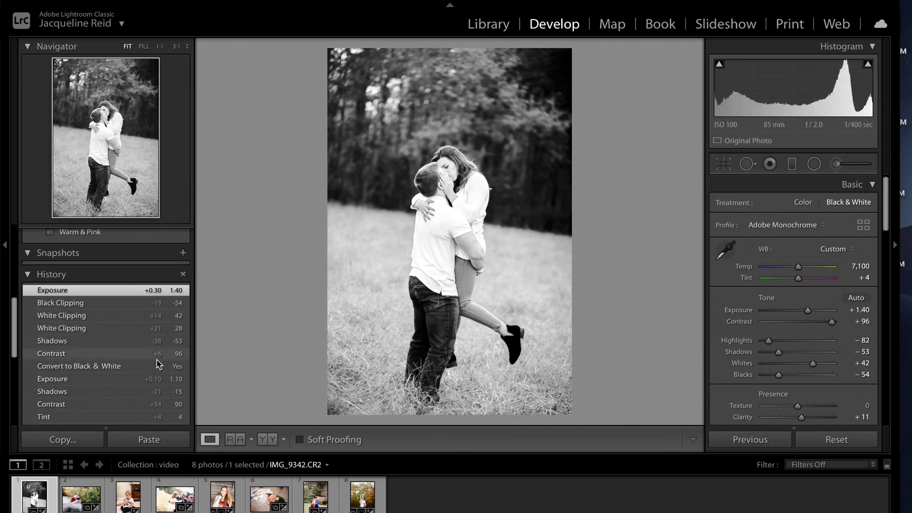
# Step: Compare the final black-and-white Exposure 1.40 history state with the color Exposure 1.10 and Convert to Black & White states, returning to the final one
pyautogui.click(127, 380)
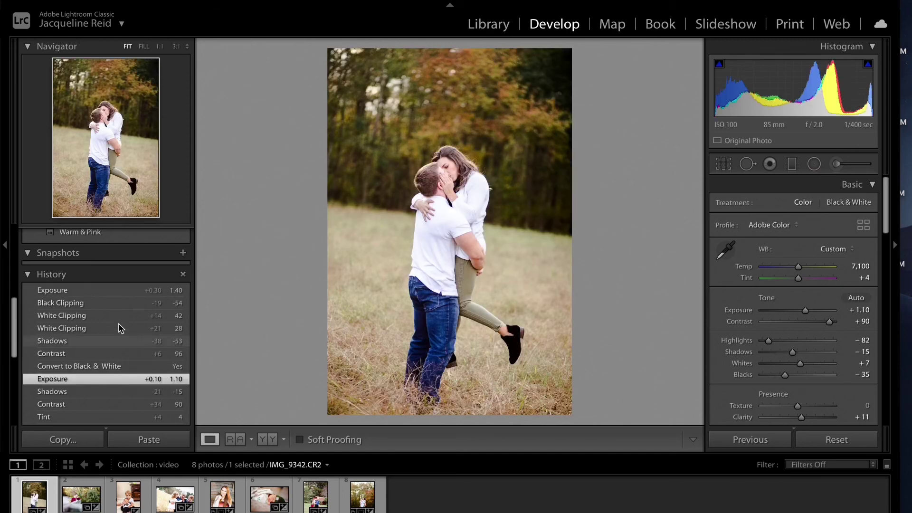
pyautogui.click(109, 292)
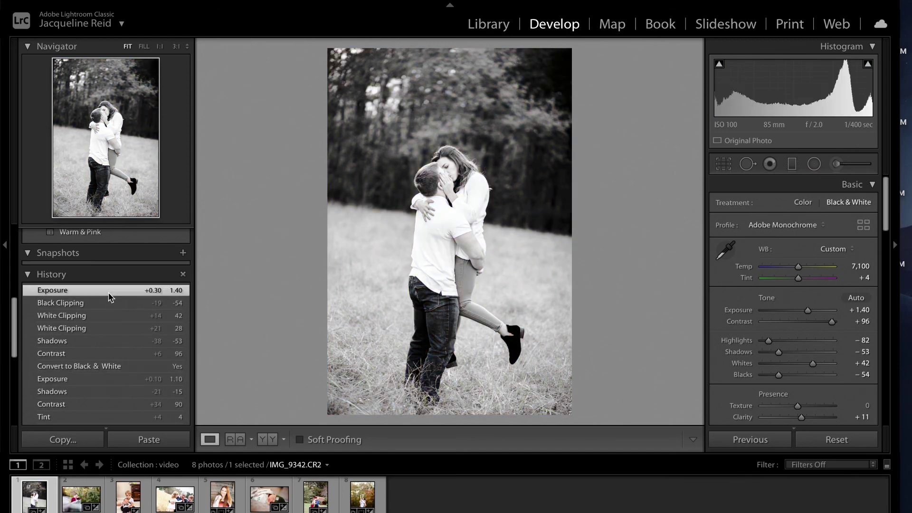
pyautogui.click(85, 376)
pyautogui.click(86, 371)
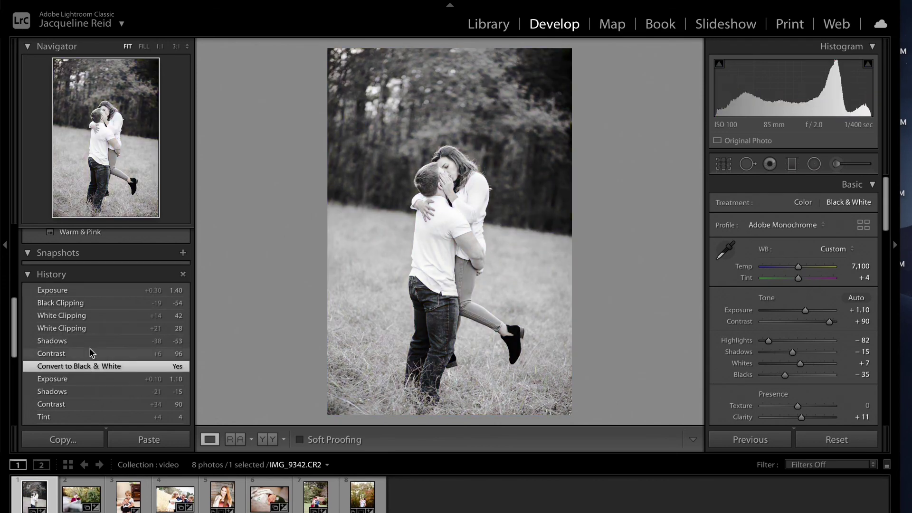
pyautogui.click(98, 296)
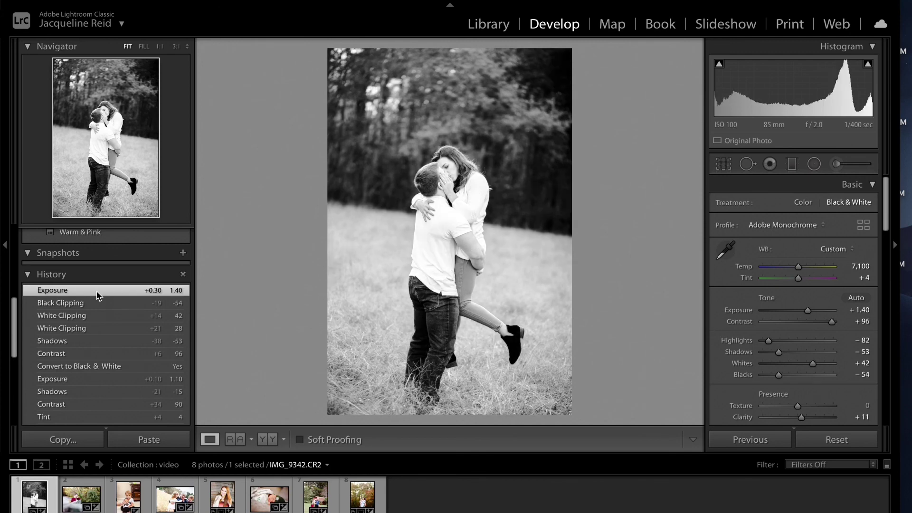
pyautogui.click(79, 366)
pyautogui.click(88, 291)
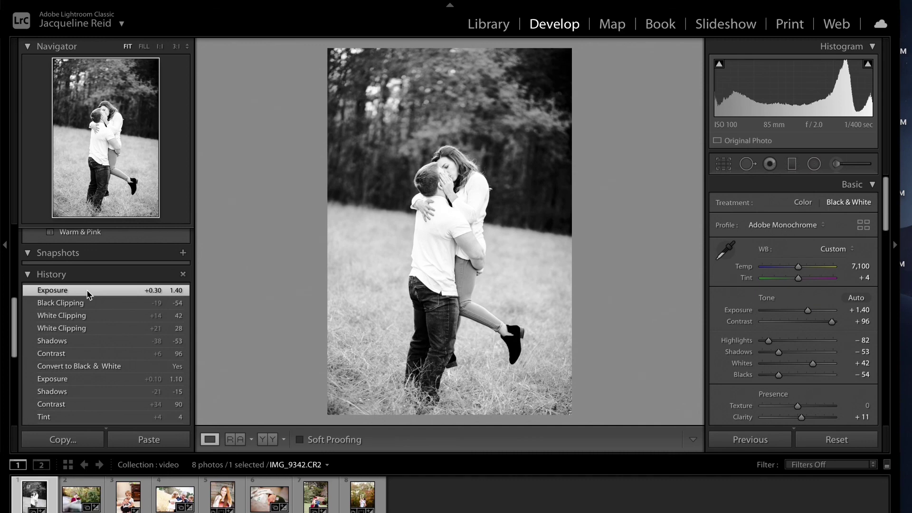
# Step: Revert IMG_9342.CR2 to its color Exposure 1.10 history state and create a virtual copy of it in the Library module
pyautogui.click(69, 378)
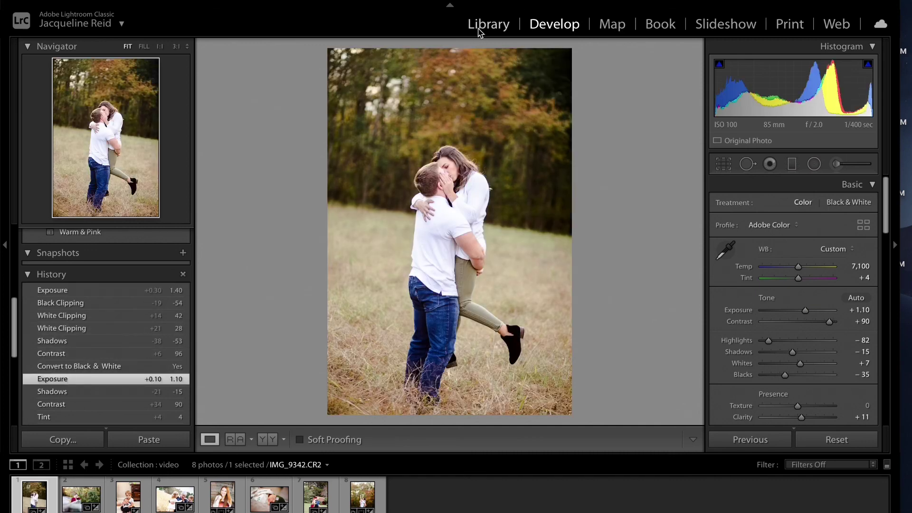
pyautogui.click(481, 29)
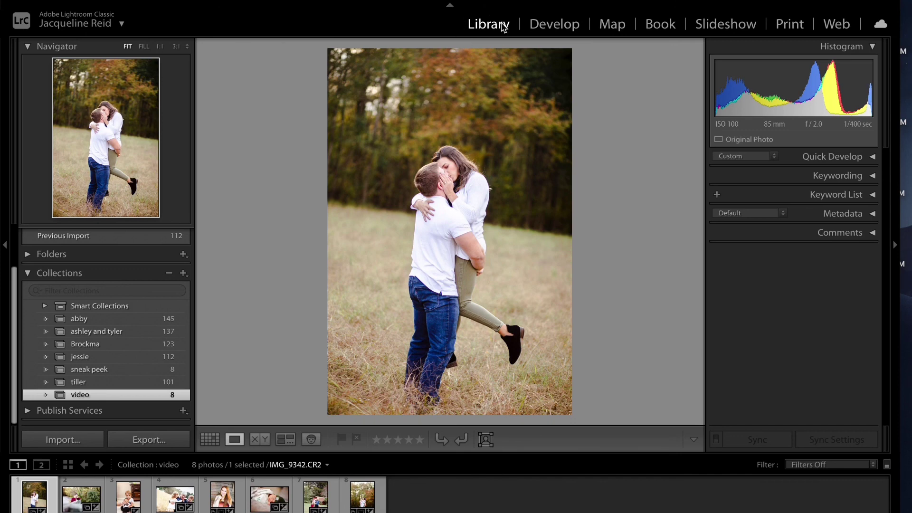
pyautogui.rightClick(461, 116)
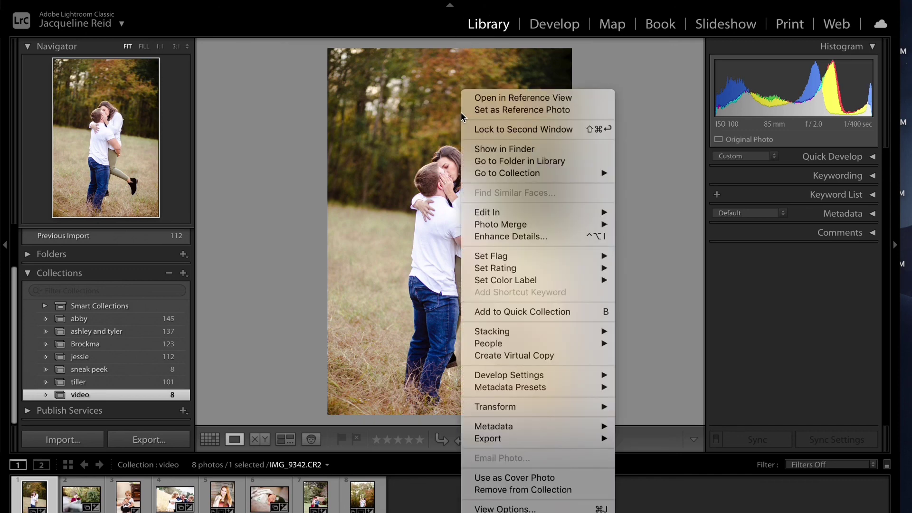
pyautogui.click(494, 357)
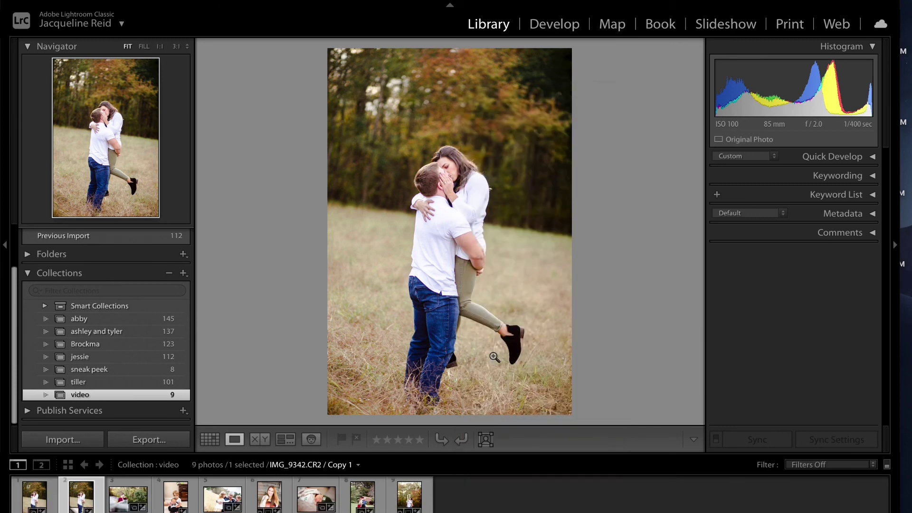
pyautogui.click(34, 495)
pyautogui.click(81, 495)
# Step: Restore the original IMG_9342.CR2 to its black-and-white Exposure 1.40 history state and compare it with the color virtual copy in the Library module
pyautogui.click(34, 495)
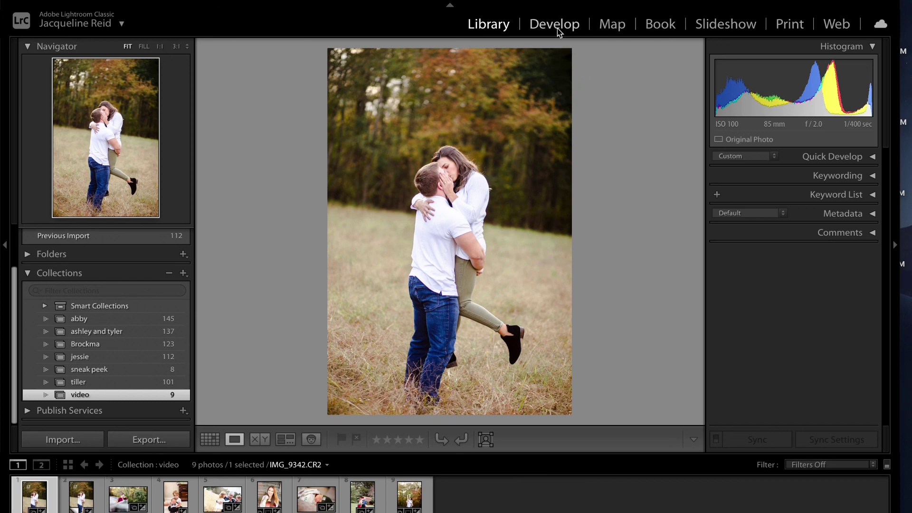
pyautogui.click(555, 25)
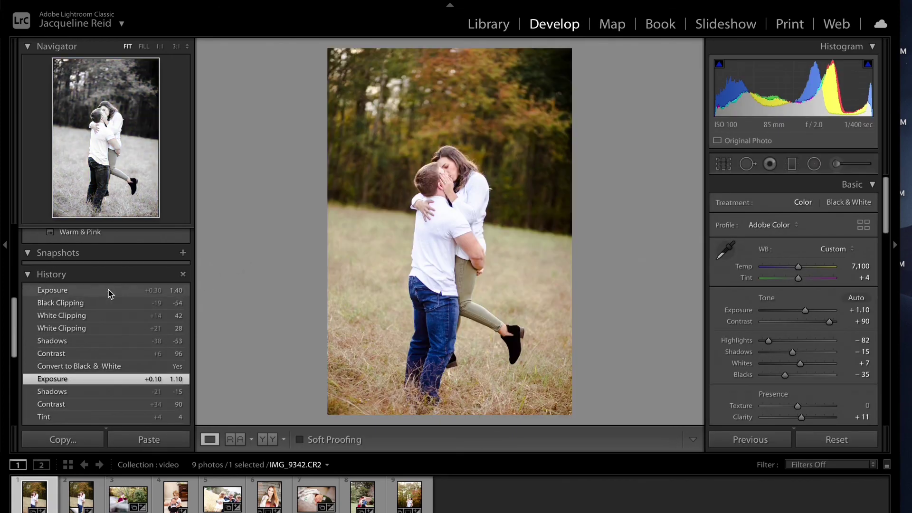
pyautogui.click(109, 291)
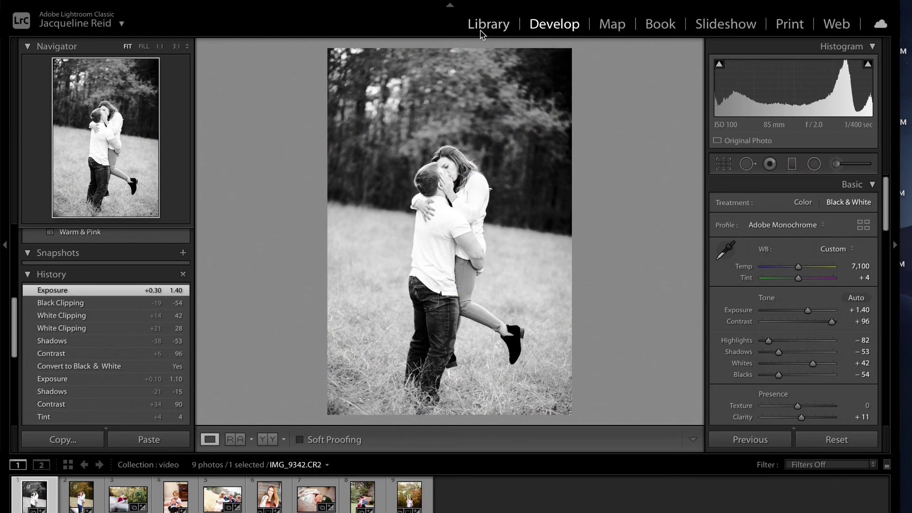
pyautogui.click(480, 31)
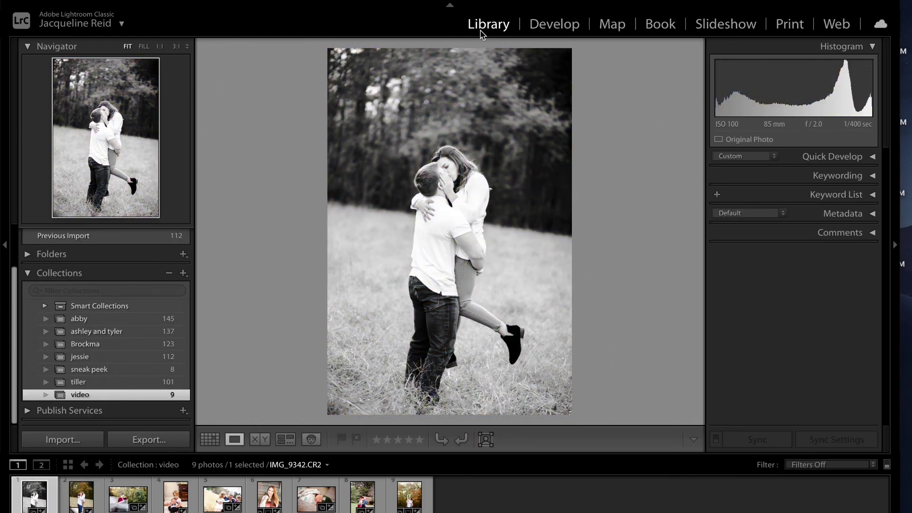
pyautogui.press('Right')
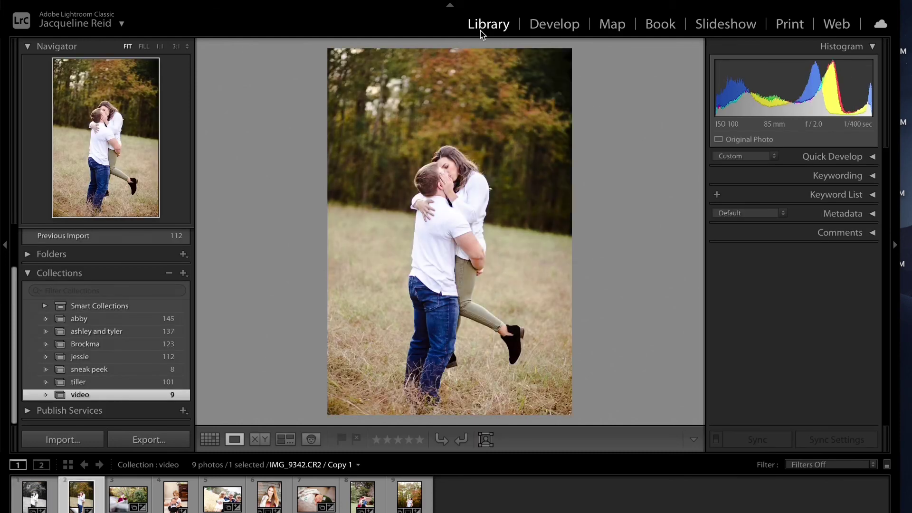